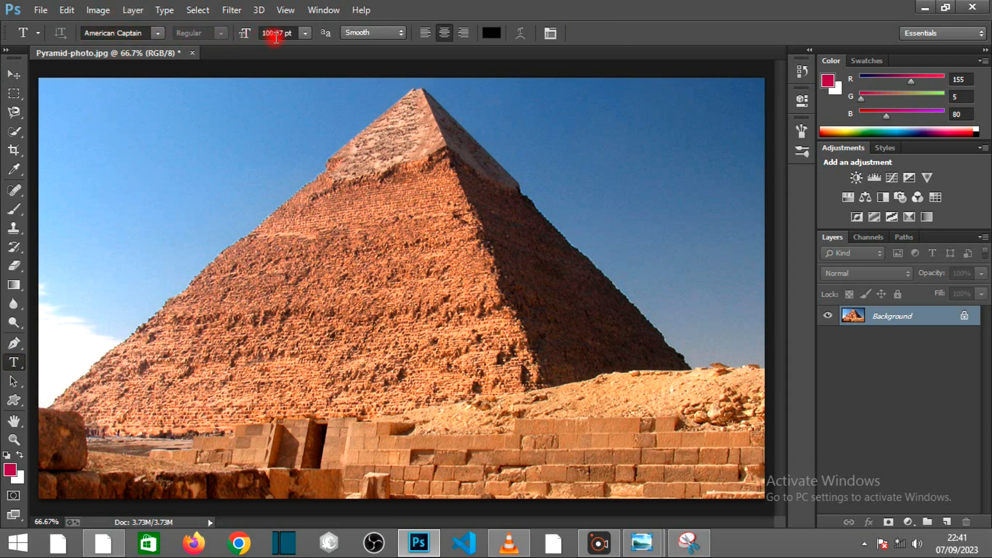
Add centred black text reading YOUR GOAL HERE on three lines and position it over the pyramid's front face
click(444, 36)
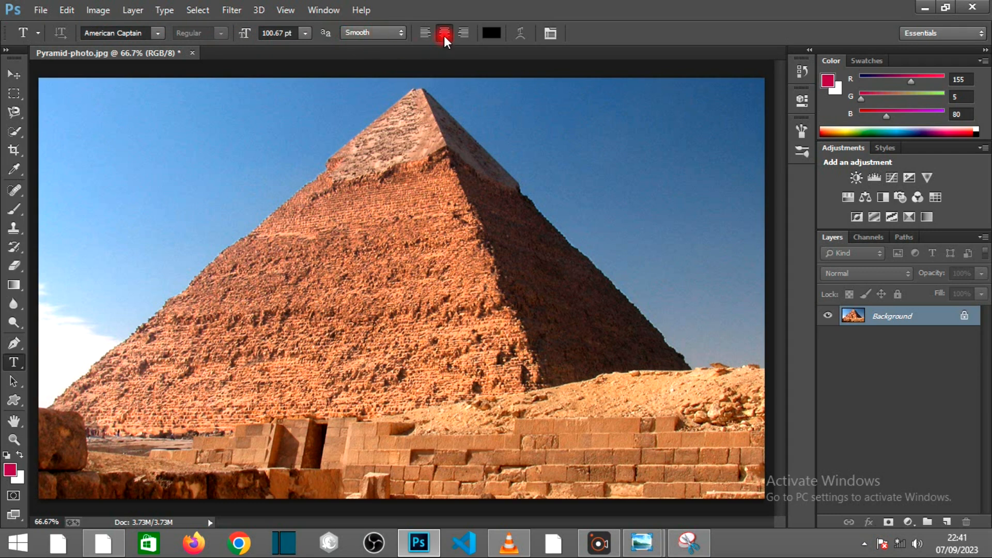
click(309, 237)
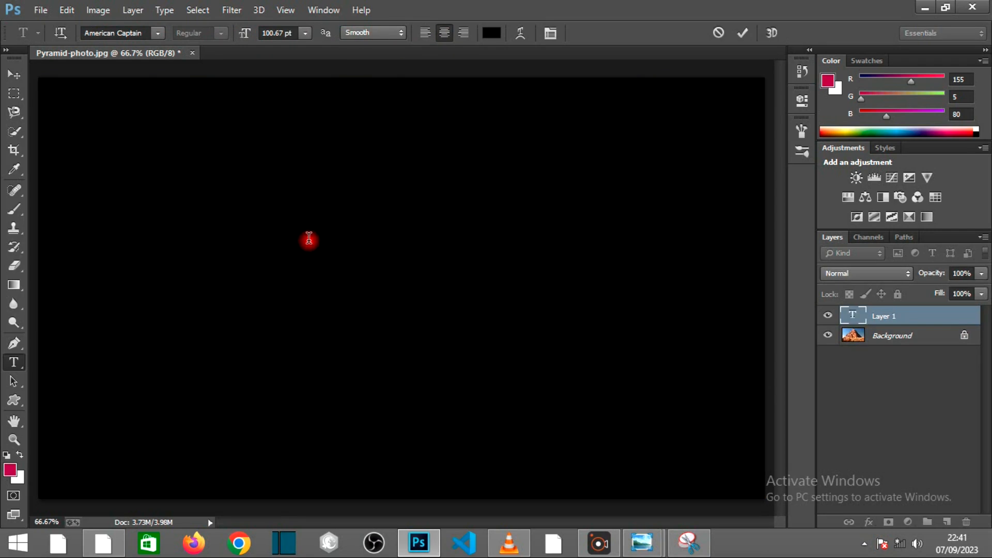
click(740, 33)
key(v)
drag(303, 231, 330, 234)
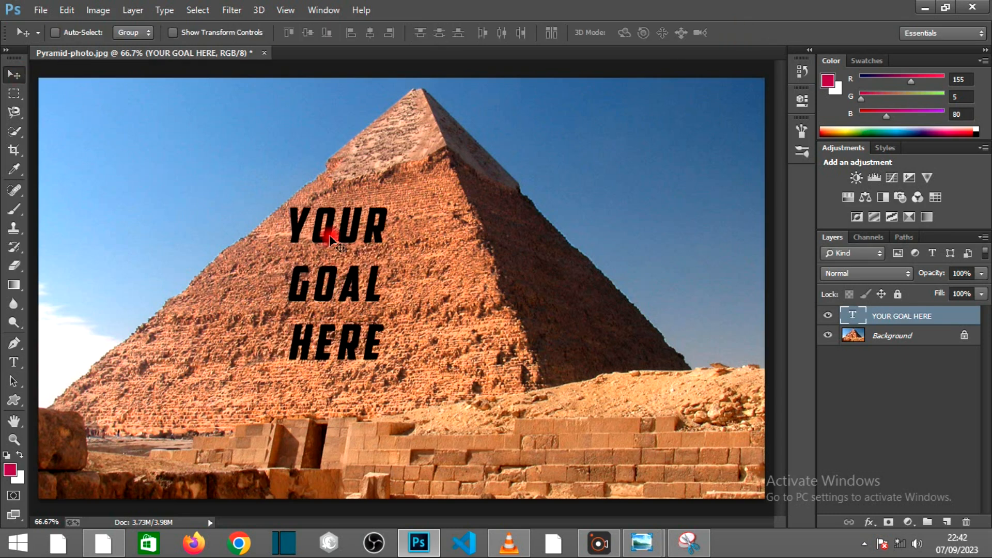
Show the character settings and enlarge the font size of the word YOUR in the text layer
click(319, 9)
click(345, 164)
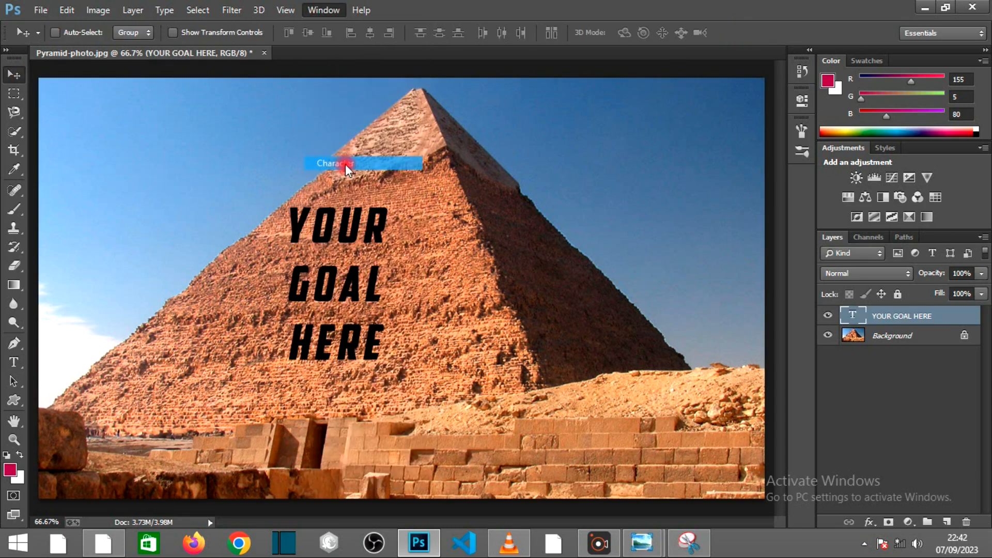
double_click(850, 316)
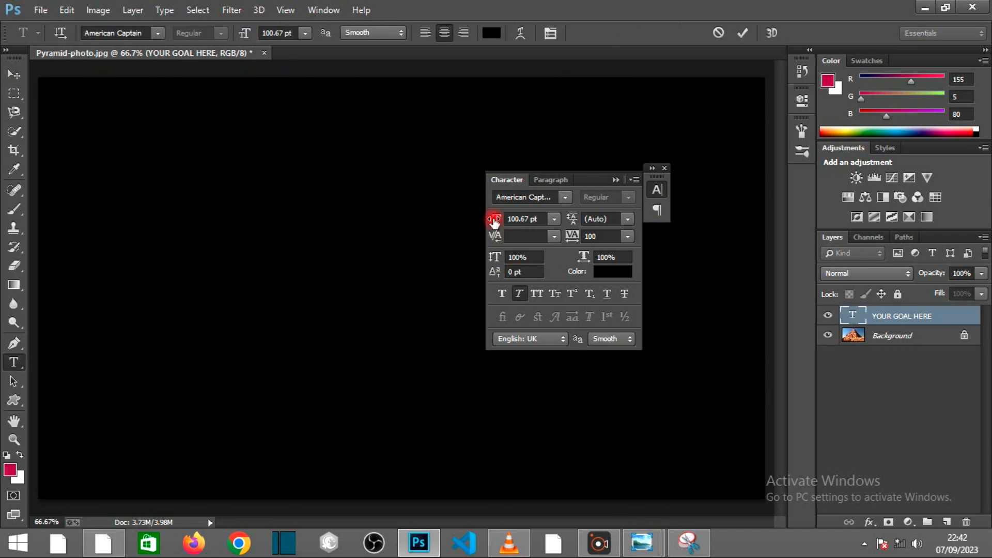
drag(494, 221, 536, 223)
click(741, 31)
click(14, 75)
Enlarge the font size of the word GOAL to match the line above it
double_click(853, 316)
drag(297, 283, 376, 285)
drag(495, 221, 556, 222)
click(741, 33)
click(14, 74)
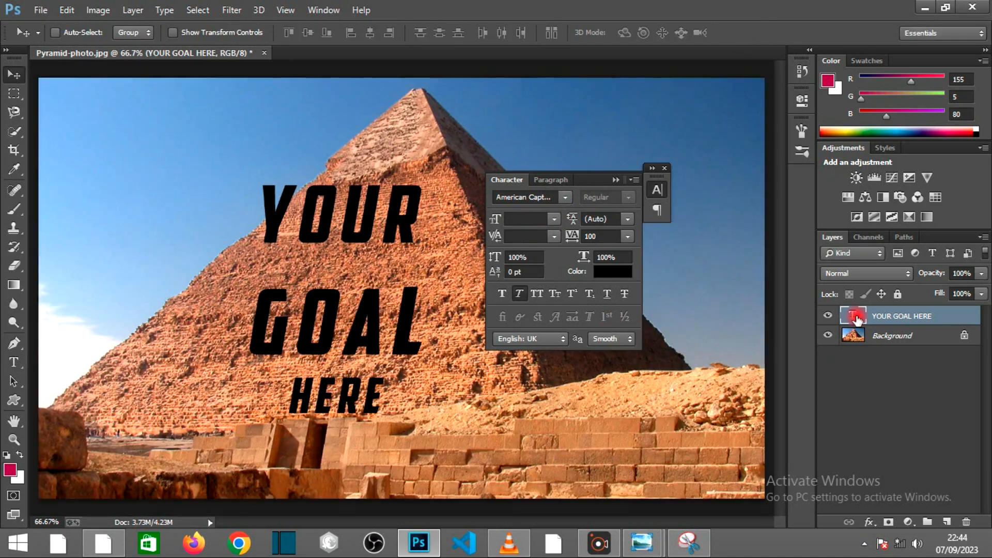
Enlarge the word HERE to match the other lines, and move the whole text block up on the pyramid
double_click(853, 316)
drag(310, 398, 386, 397)
drag(495, 219, 556, 219)
click(742, 33)
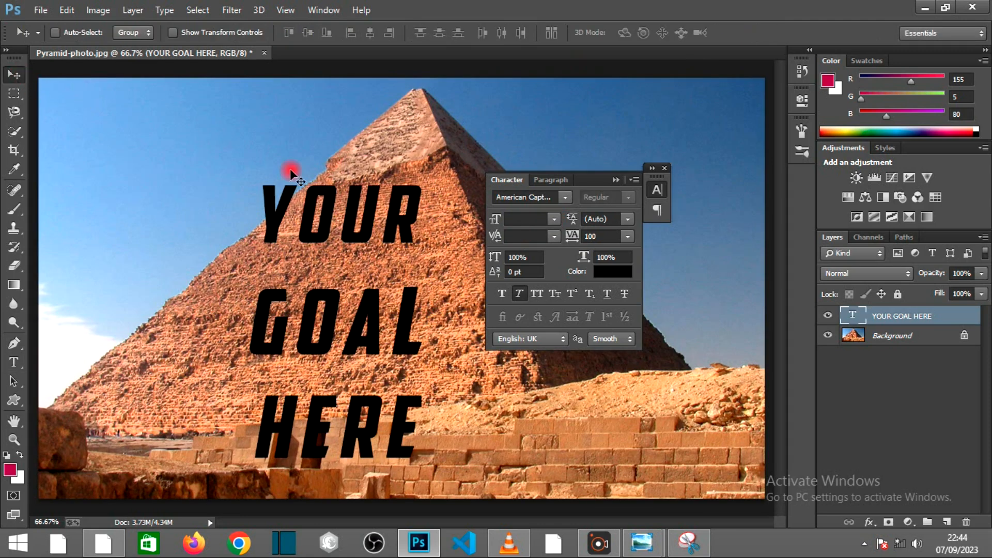
click(666, 169)
drag(348, 339, 368, 292)
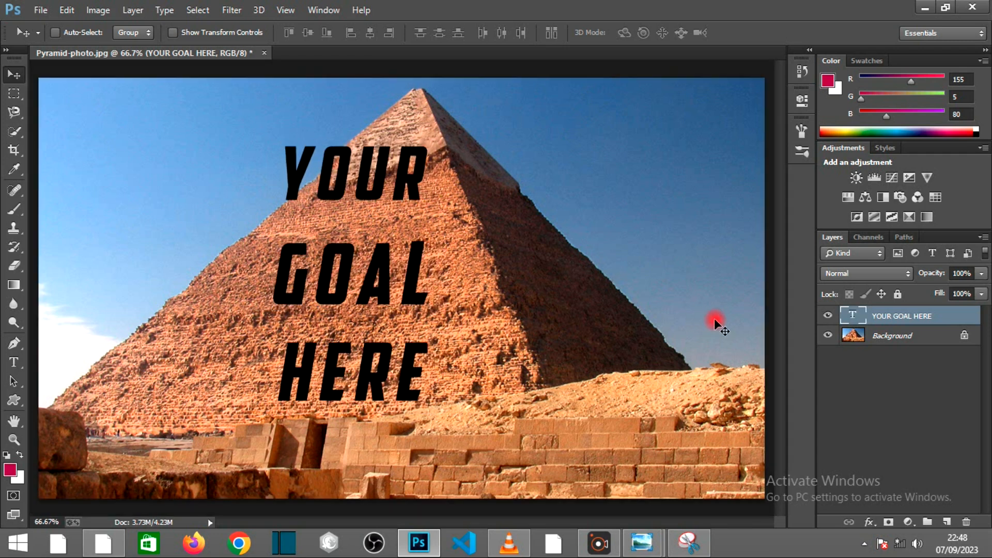
Rasterize the YOUR GOAL HERE layer and distort its corners to follow the perspective of the pyramid's large front face
right_click(885, 315)
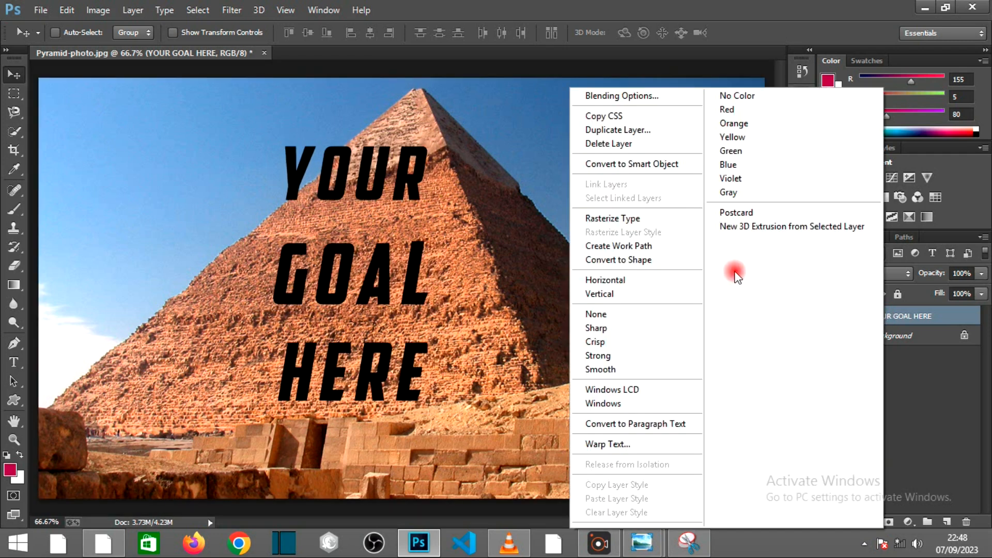
click(649, 218)
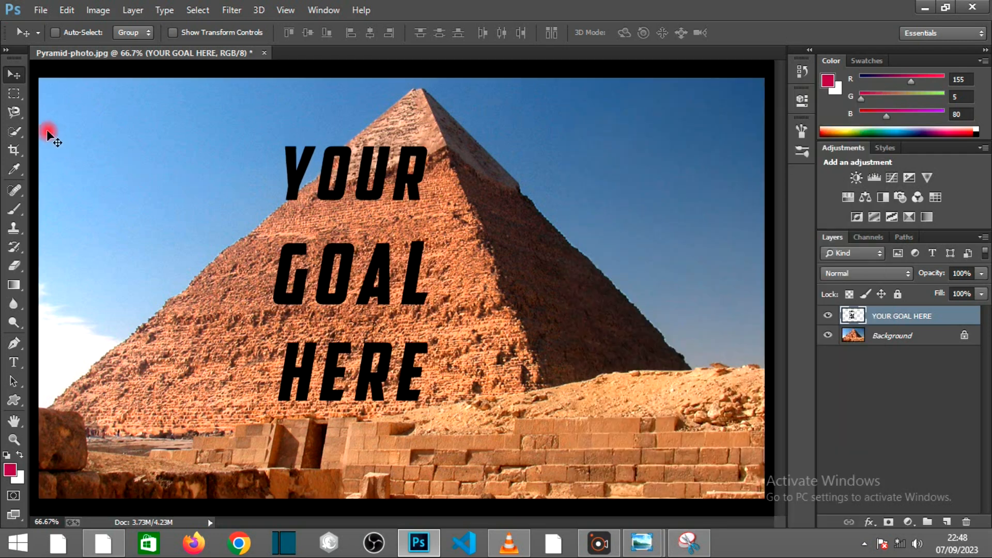
click(172, 33)
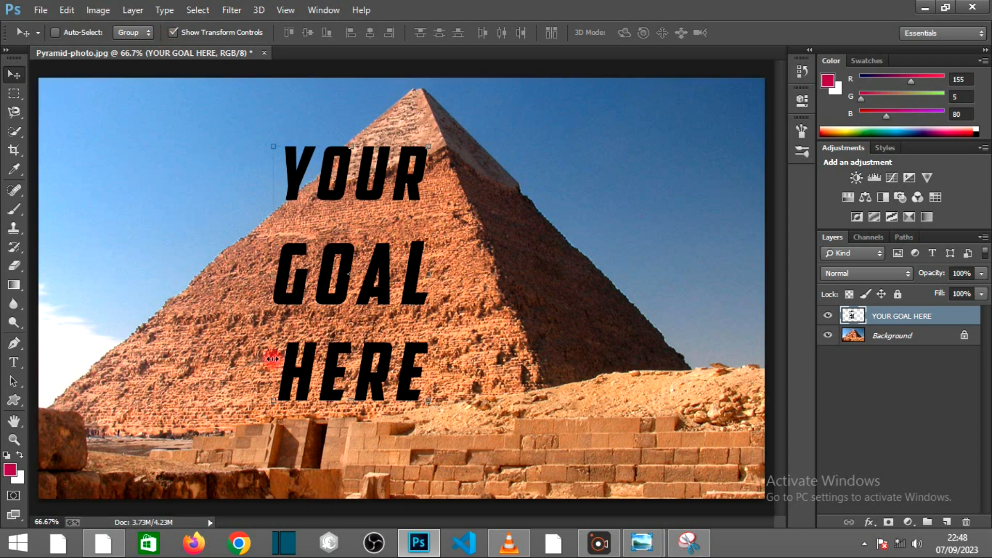
drag(274, 405, 91, 405)
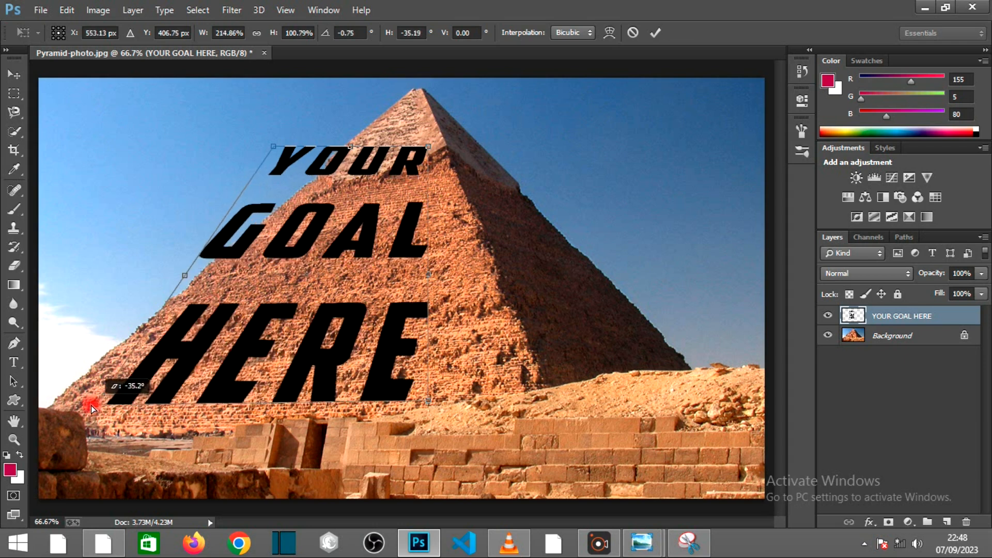
drag(273, 147, 286, 187)
drag(450, 403, 493, 387)
drag(428, 148, 443, 153)
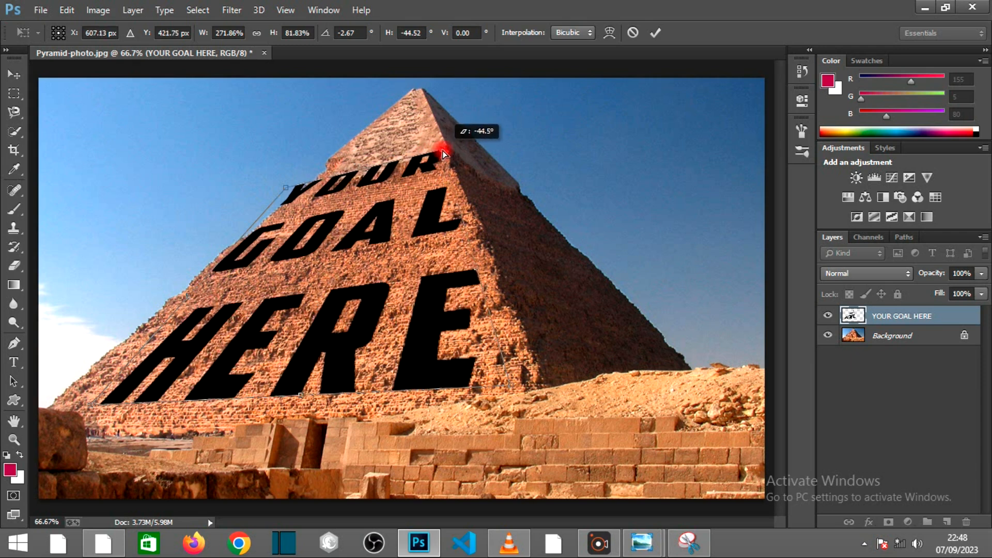
click(655, 33)
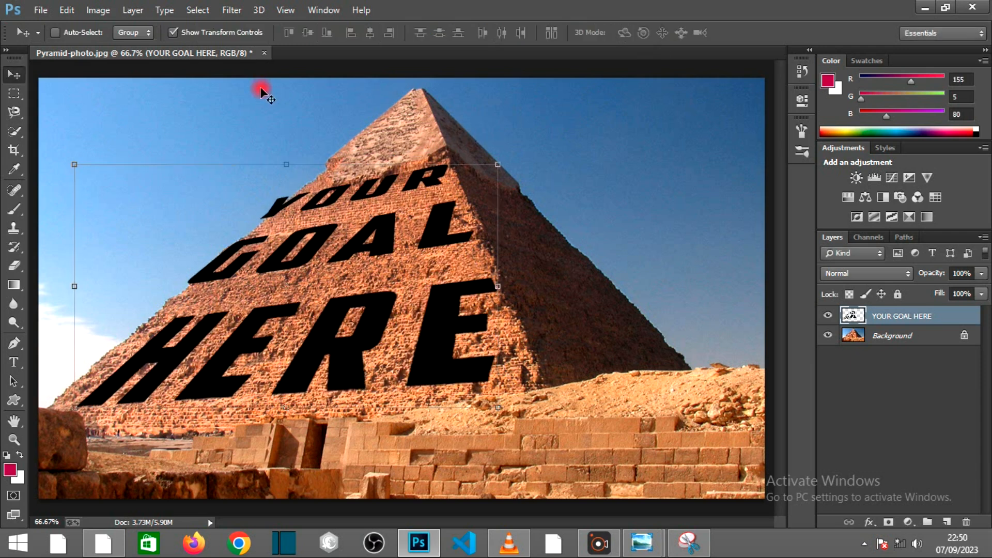
click(173, 32)
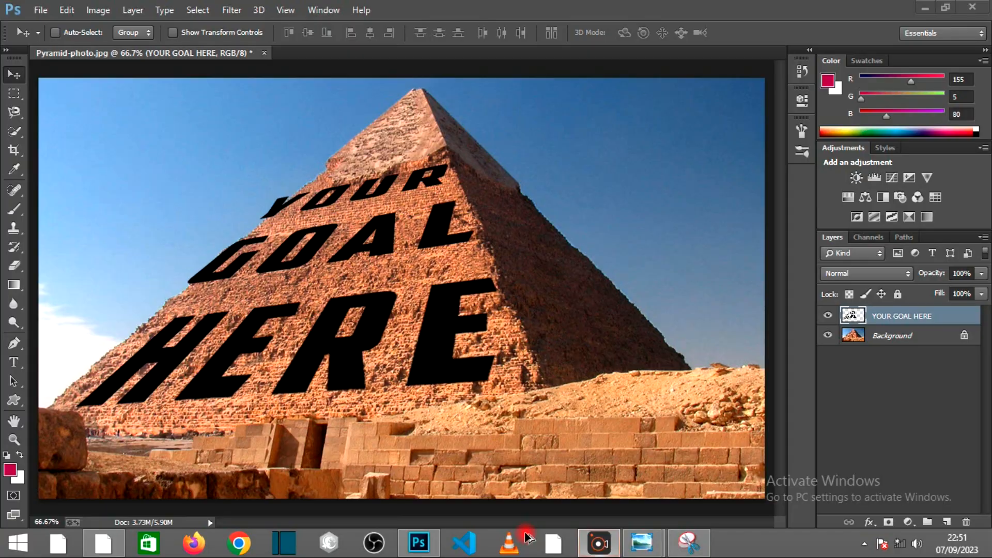
Duplicate the Background layer into a new document named Displacement
click(881, 335)
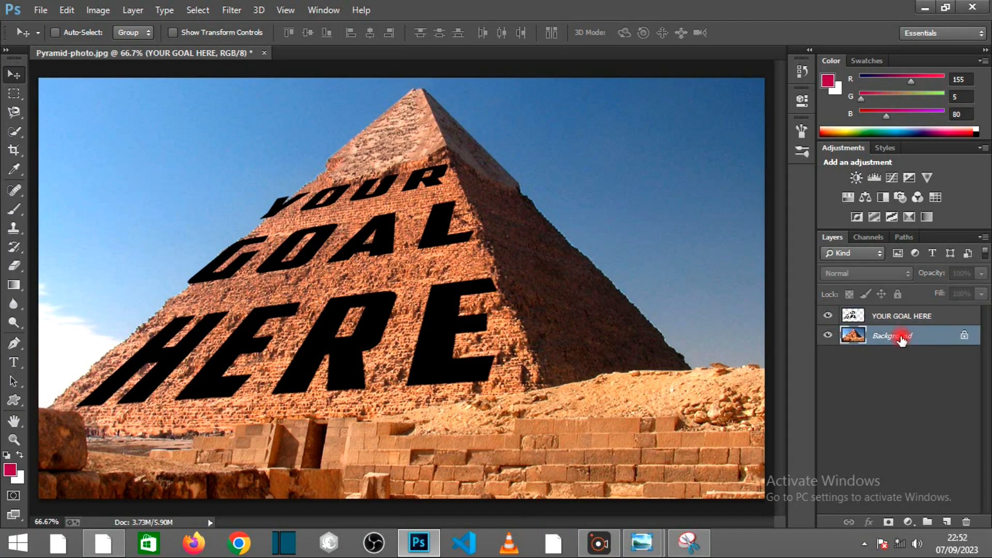
click(982, 239)
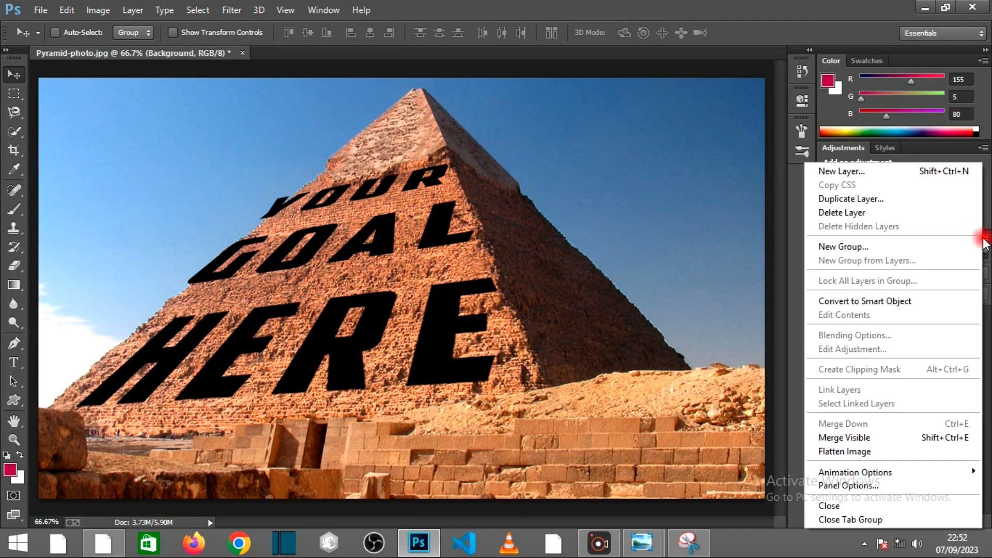
click(909, 199)
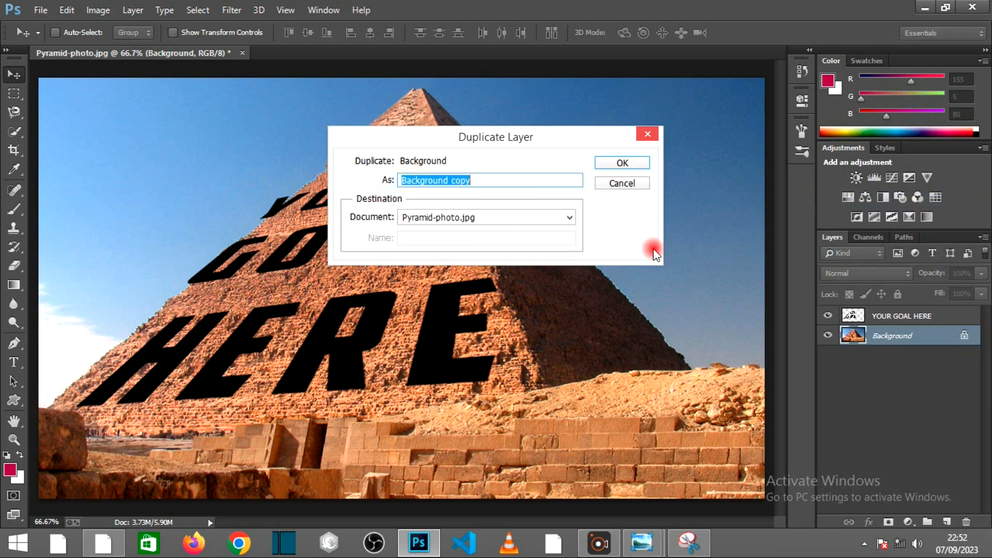
click(570, 217)
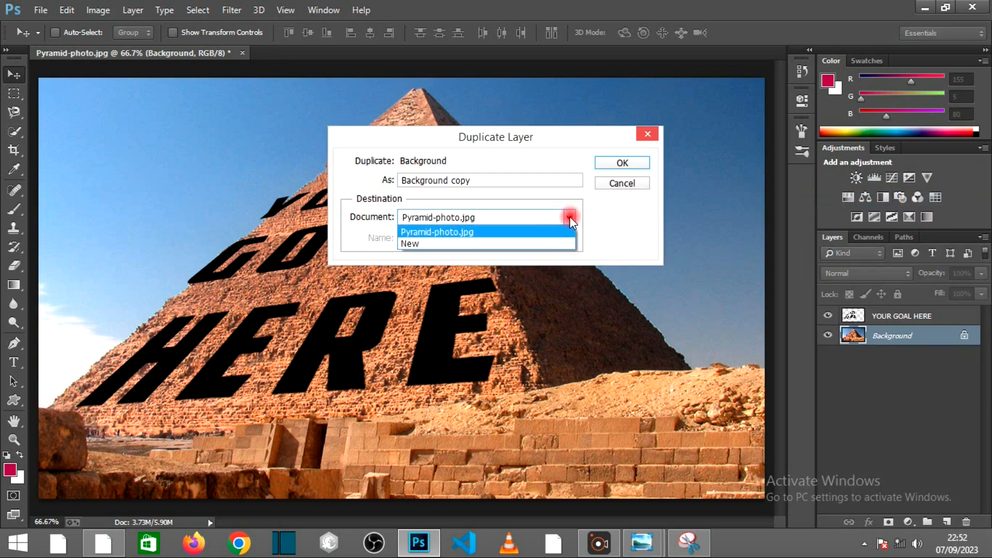
click(546, 243)
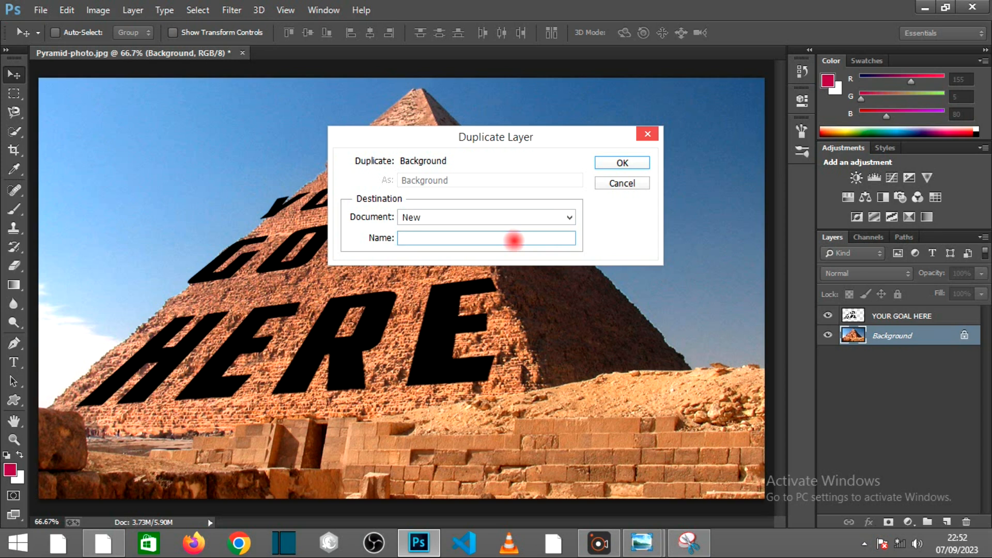
text(Displacement)
click(614, 164)
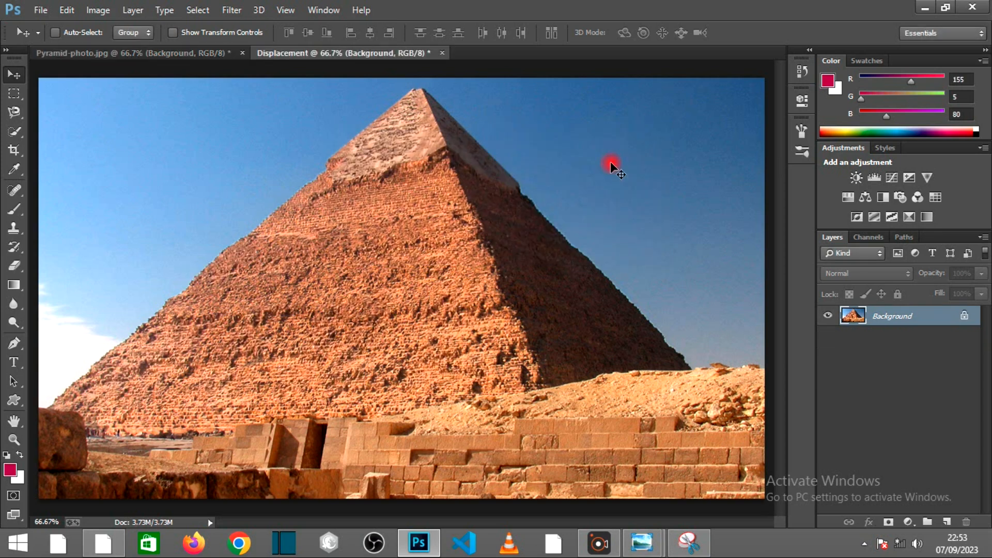
Apply a Gaussian Blur with a radius of 2 pixels to the Displacement document
click(232, 10)
mouse_move(293, 156)
click(469, 258)
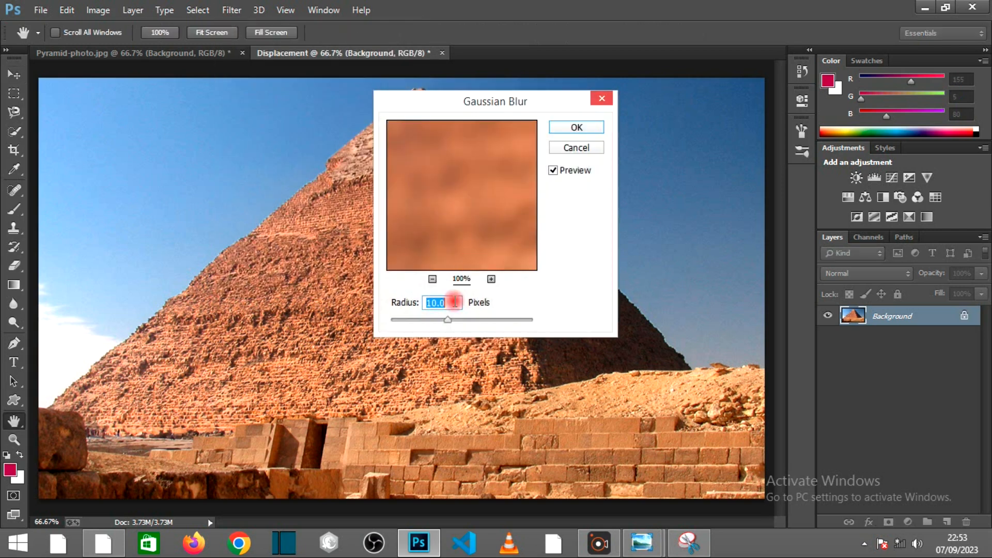
text(3)
click(568, 128)
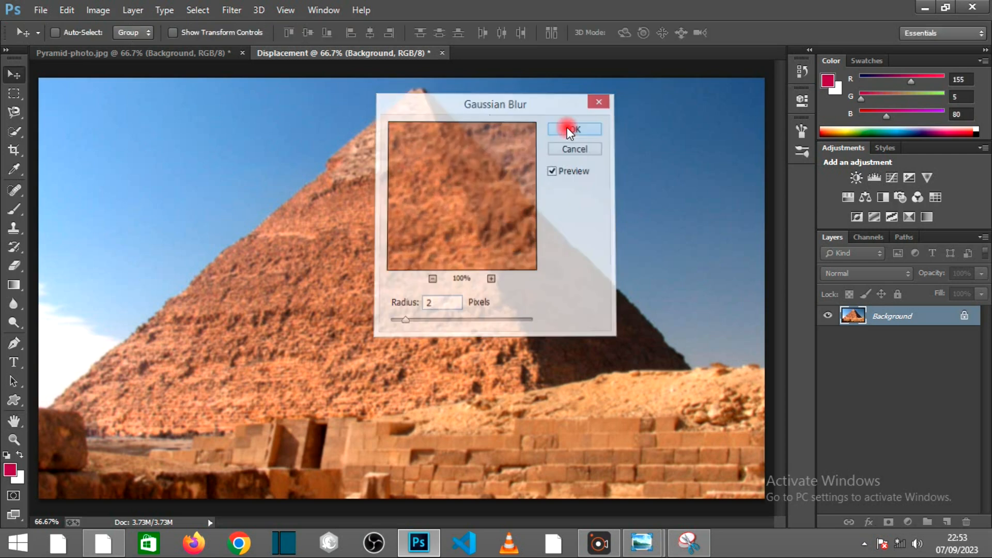
Save the blurred document as Displacement in Photoshop PSD format on the Desktop and close it
click(41, 9)
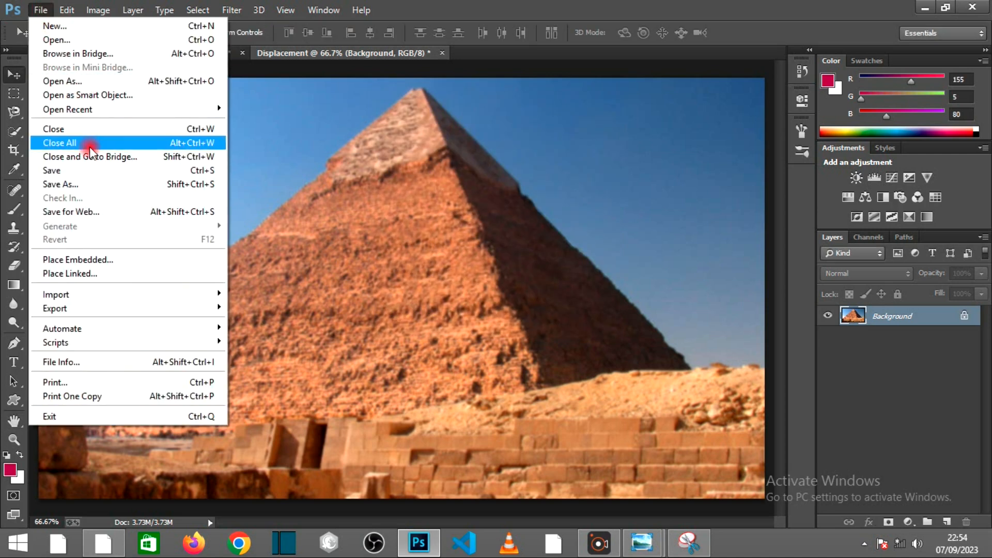
click(78, 184)
click(80, 134)
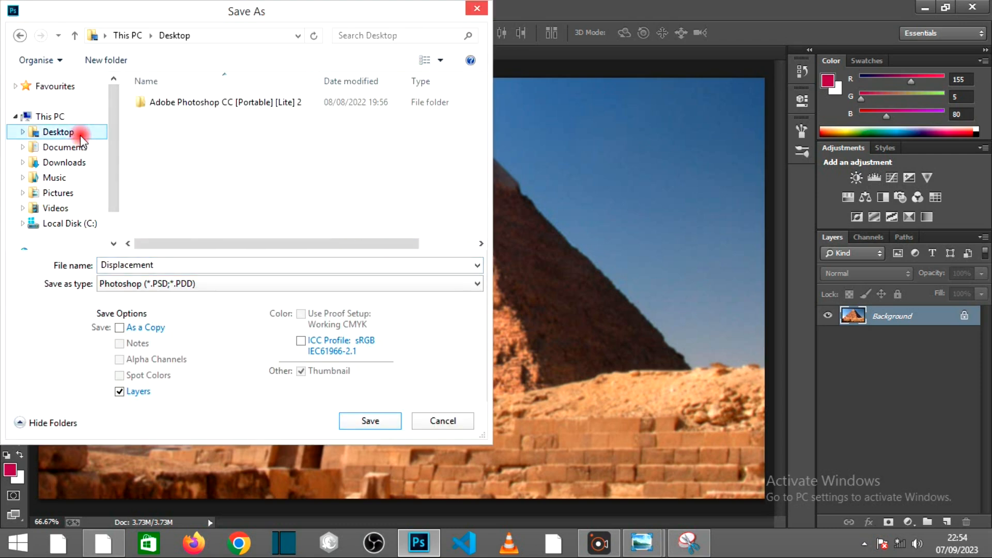
click(376, 420)
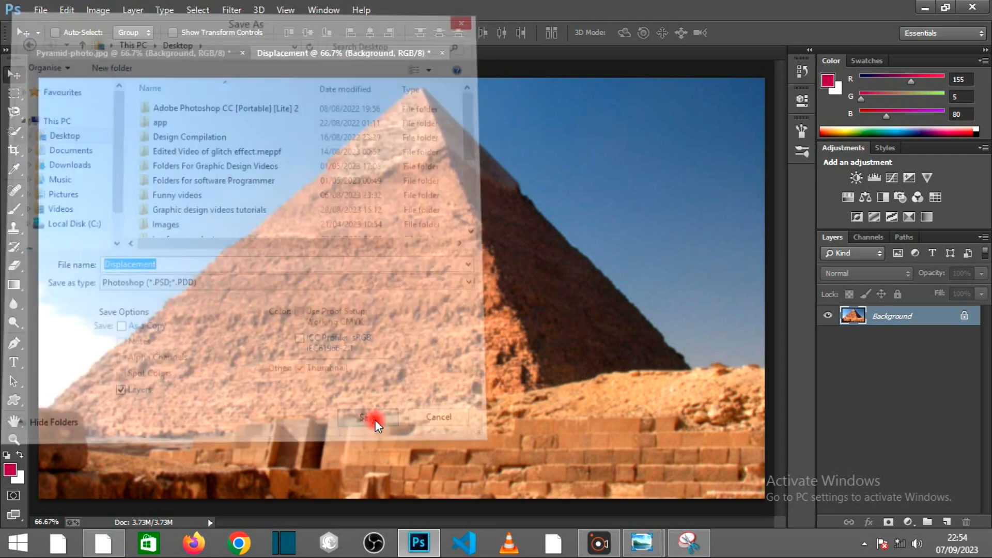
click(644, 162)
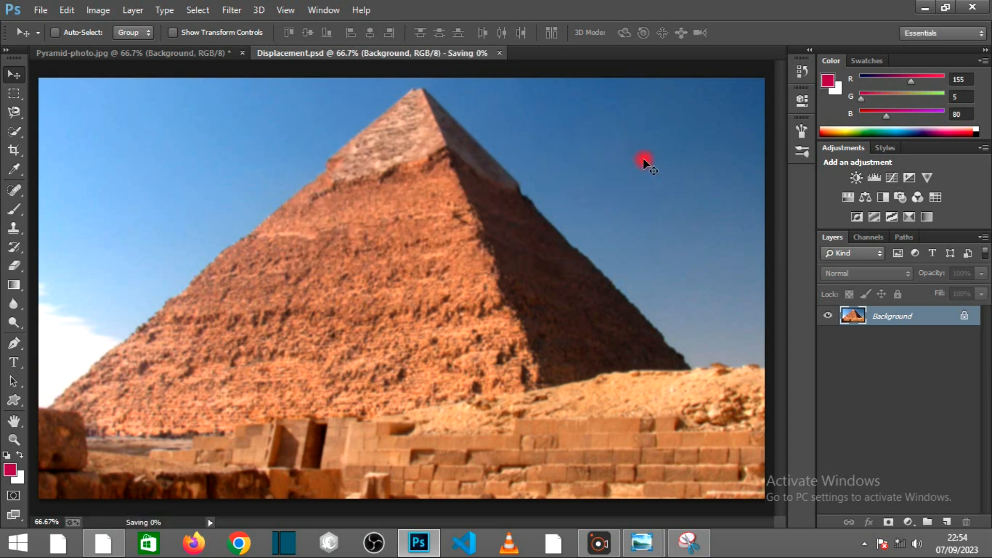
click(452, 53)
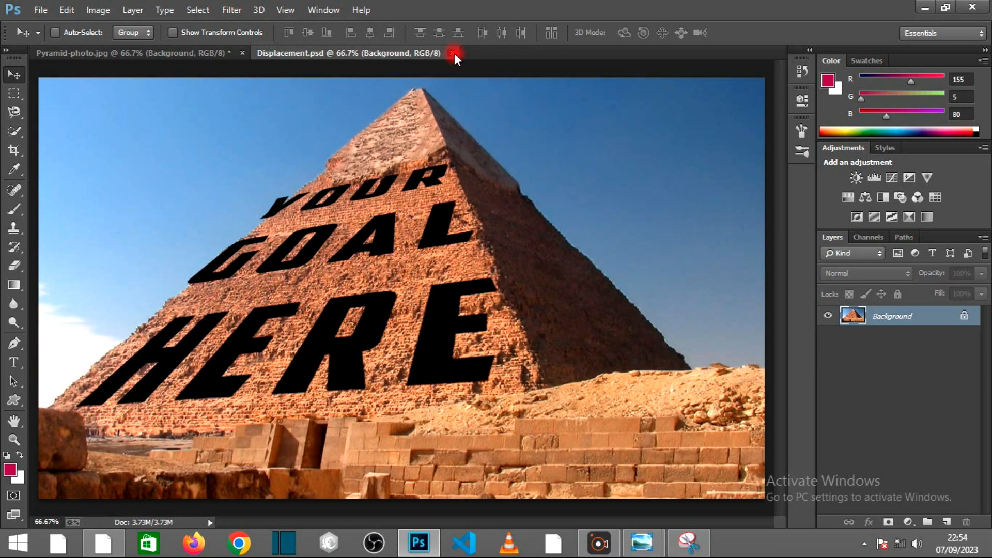
Run the Displace filter on the YOUR GOAL HERE layer with horizontal and vertical scale set to 7
click(873, 320)
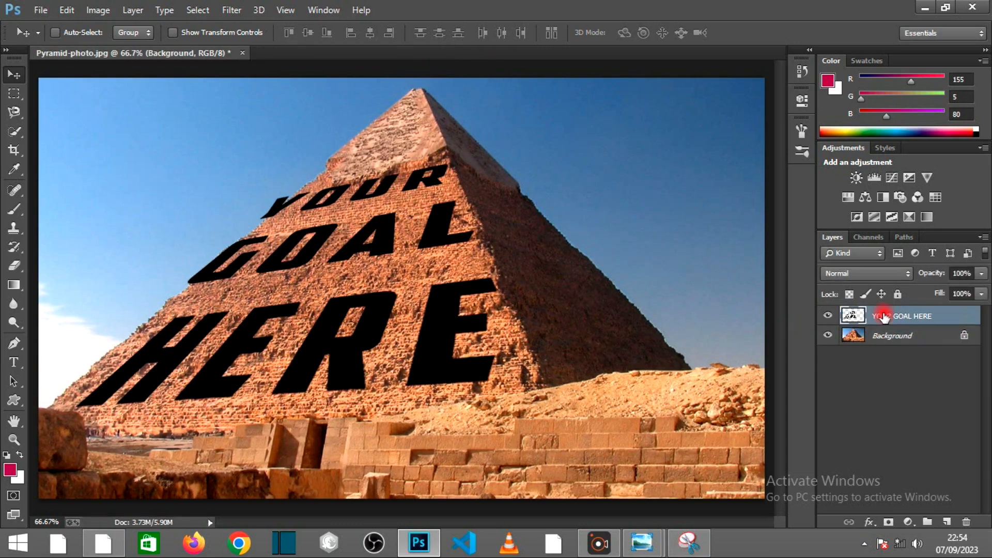
click(230, 10)
mouse_move(260, 170)
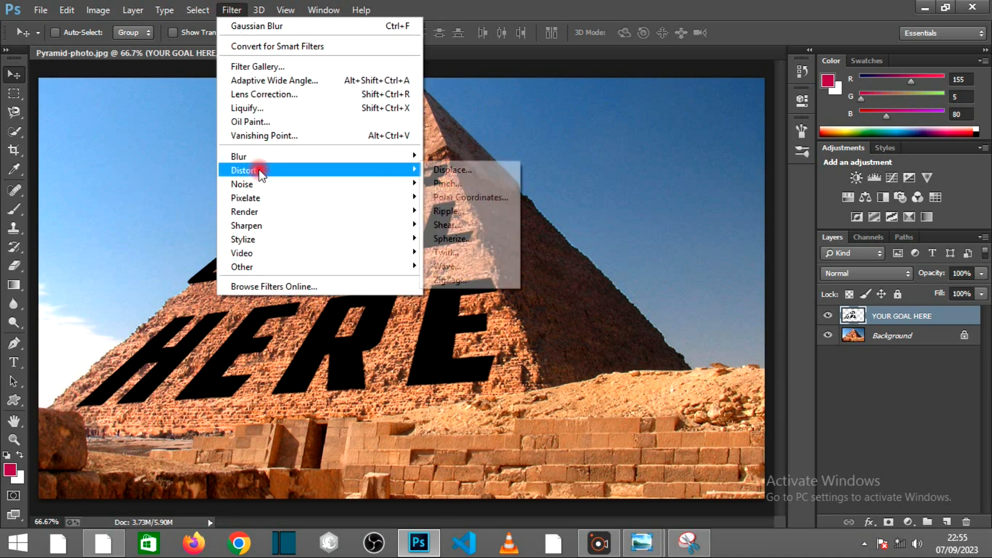
click(436, 169)
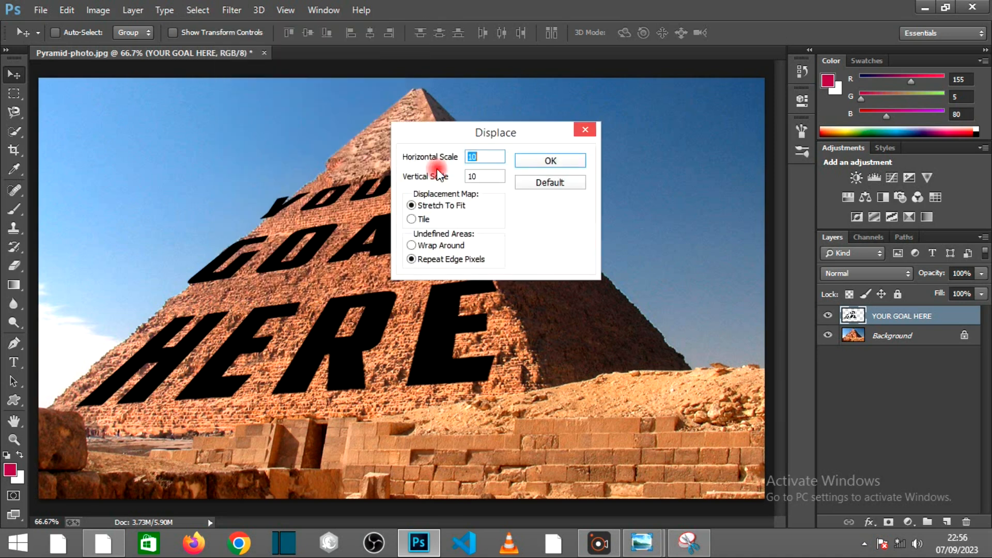
text(7)
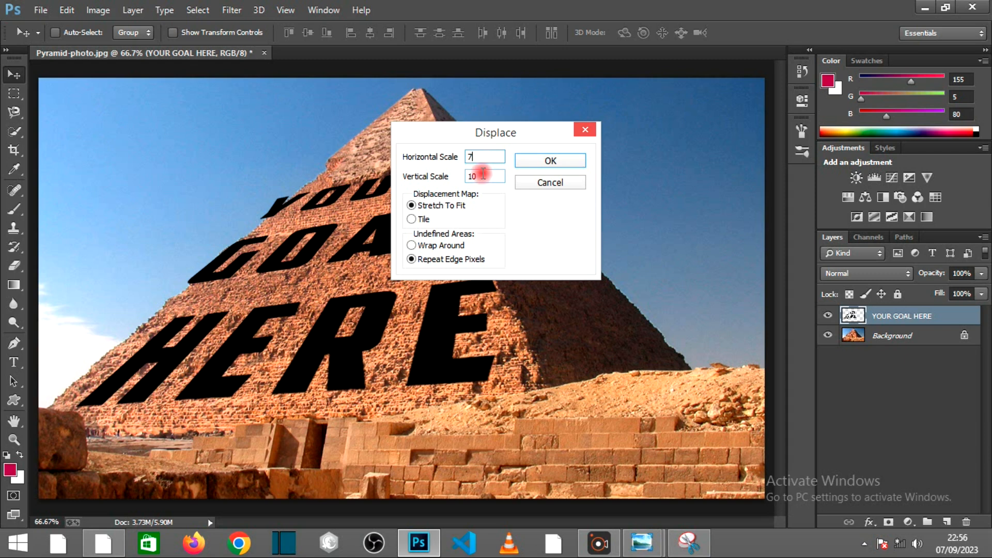
click(482, 174)
text(7)
click(528, 159)
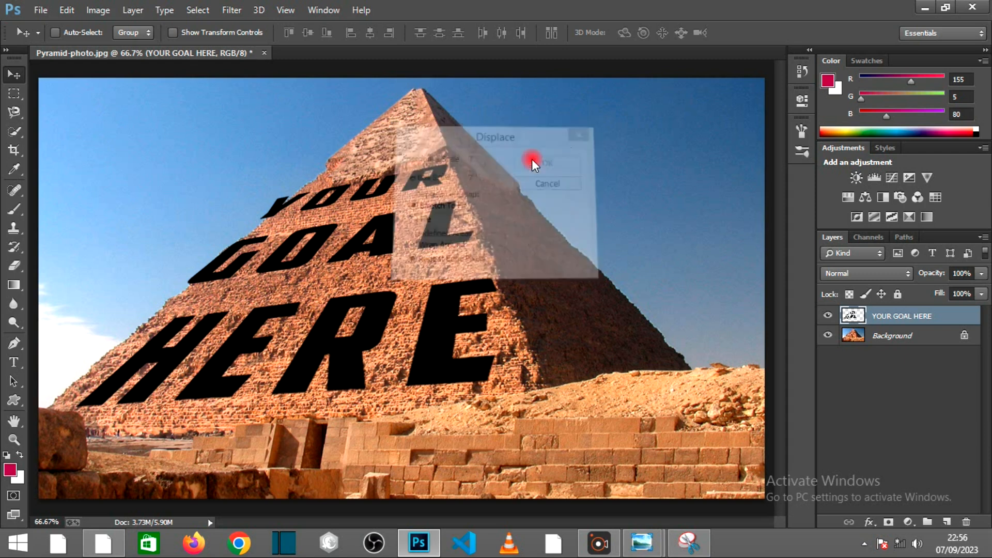
Load the Displacement PSD file from the Desktop as the displacement map
click(106, 133)
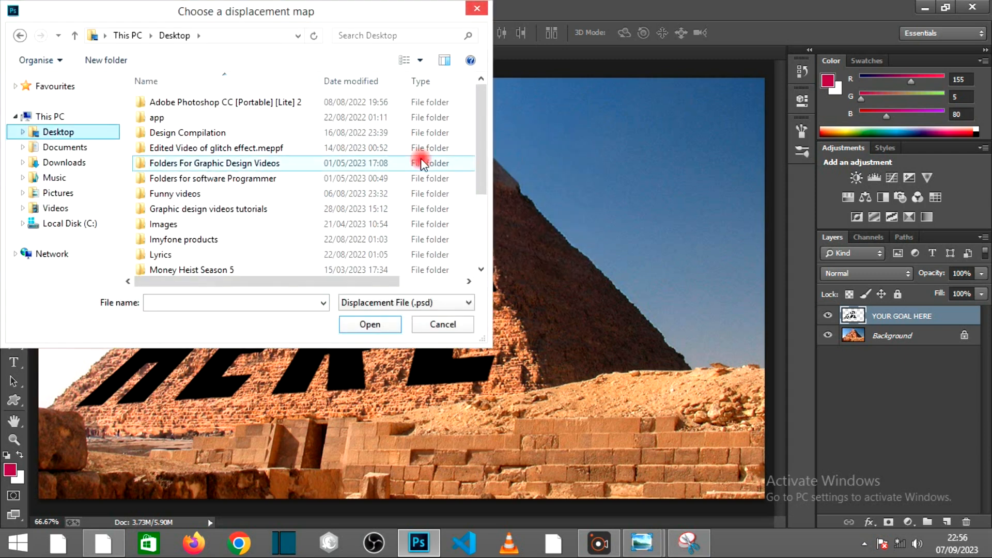
drag(479, 171, 483, 250)
click(370, 266)
click(370, 323)
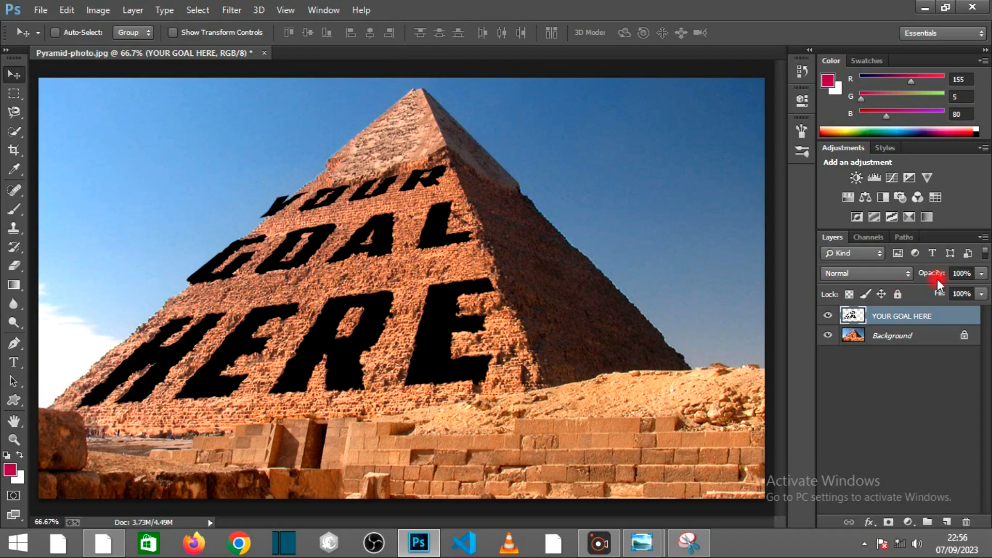
Lower the opacity of the YOUR GOAL HERE layer to 77%
click(981, 273)
drag(979, 288, 957, 288)
click(902, 392)
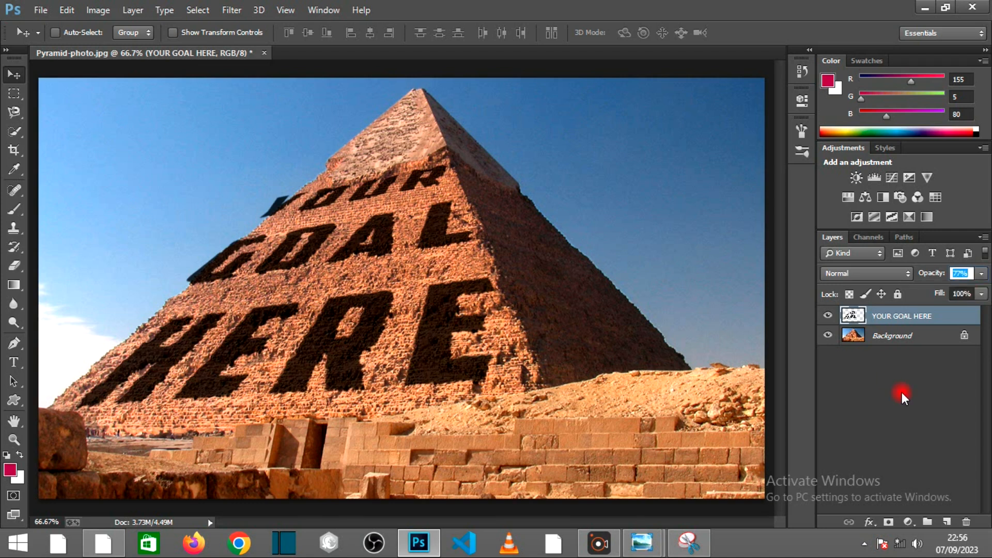
click(902, 393)
Duplicate the YOUR GOAL HERE layer and set the copy's fill to 0%
click(899, 317)
key(ctrl+j)
click(981, 294)
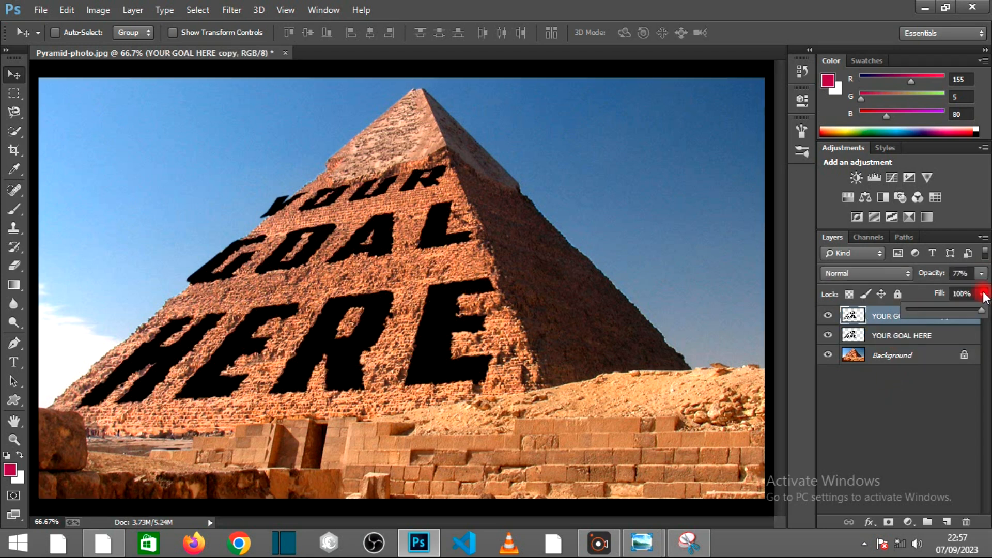
drag(966, 308, 888, 349)
click(891, 419)
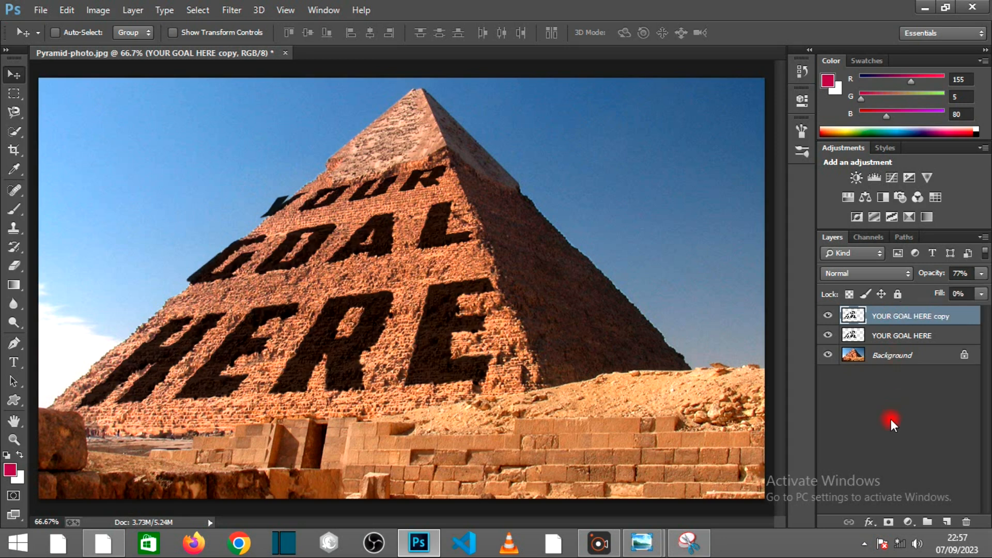
Add an Inner Shadow with a distance of 7 px and a size of 3 px to the YOUR GOAL HERE copy layer
right_click(891, 317)
click(657, 81)
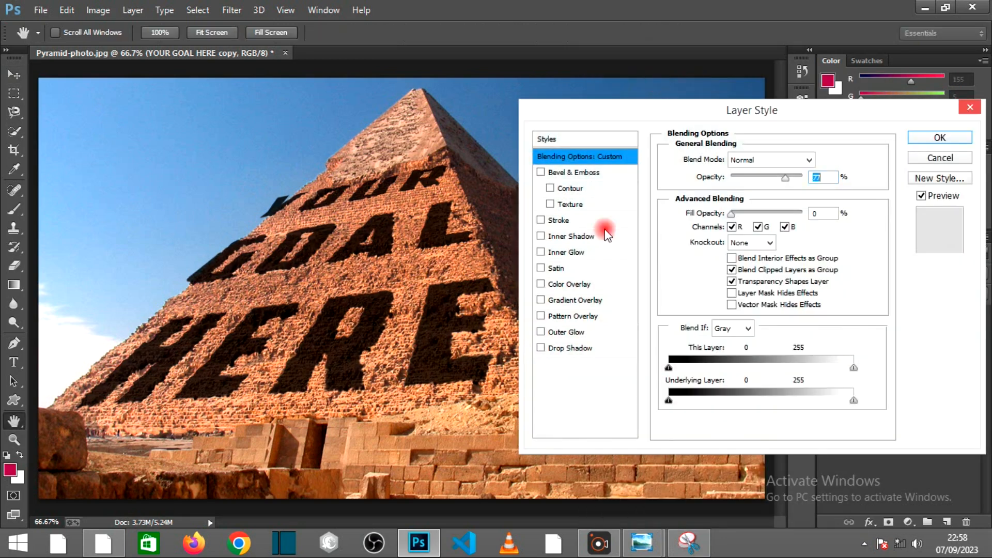
click(594, 236)
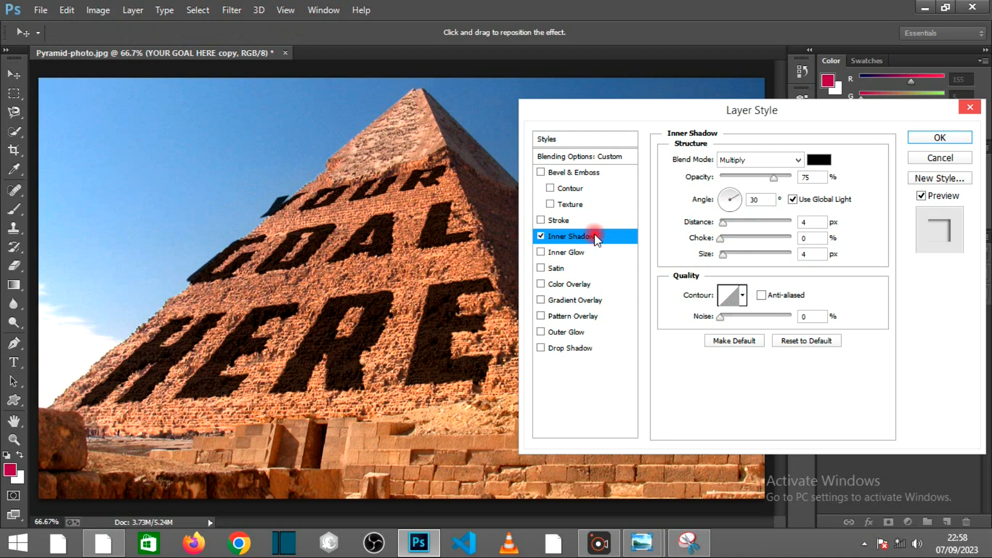
text(7)
click(810, 252)
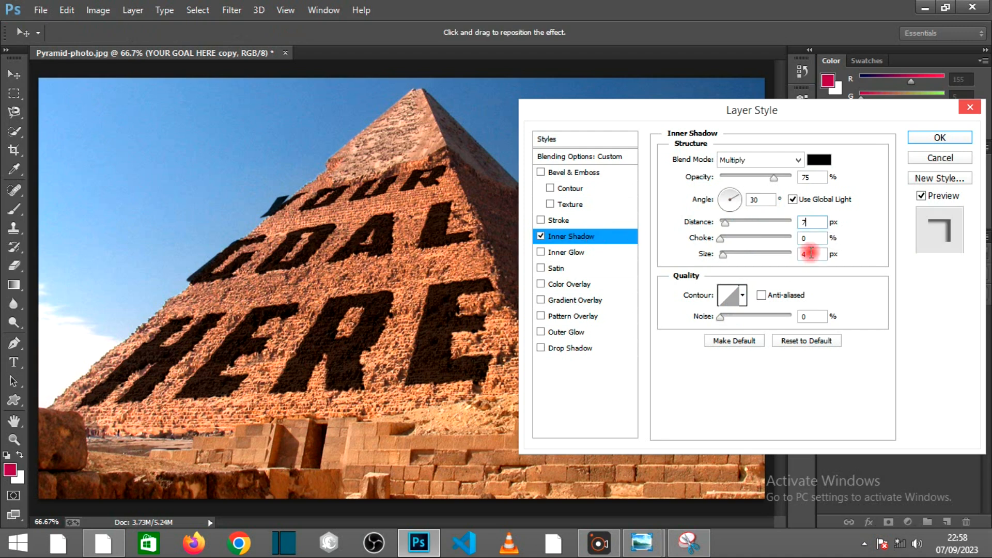
text(3)
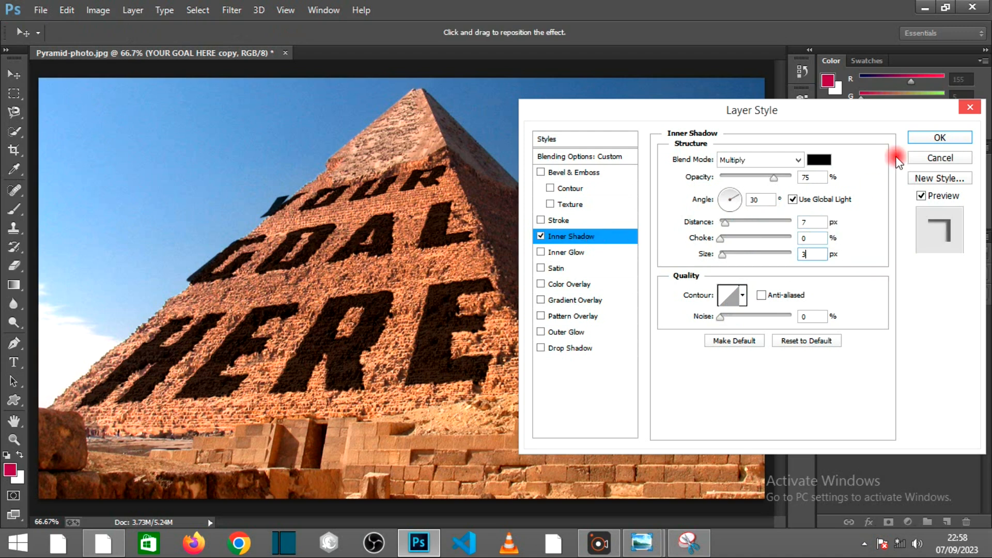
click(939, 138)
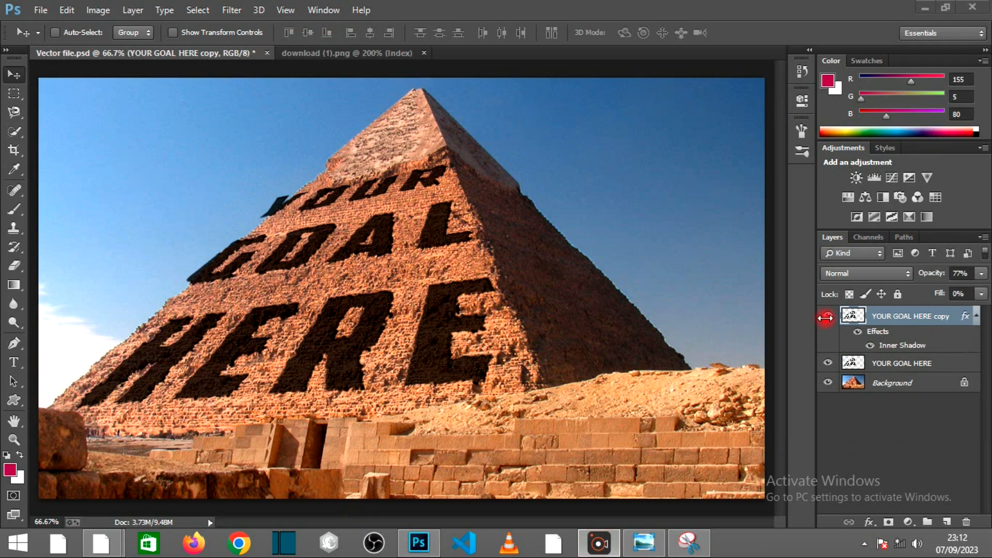
Hide the YOUR GOAL HERE layer and its copy
click(828, 316)
click(828, 363)
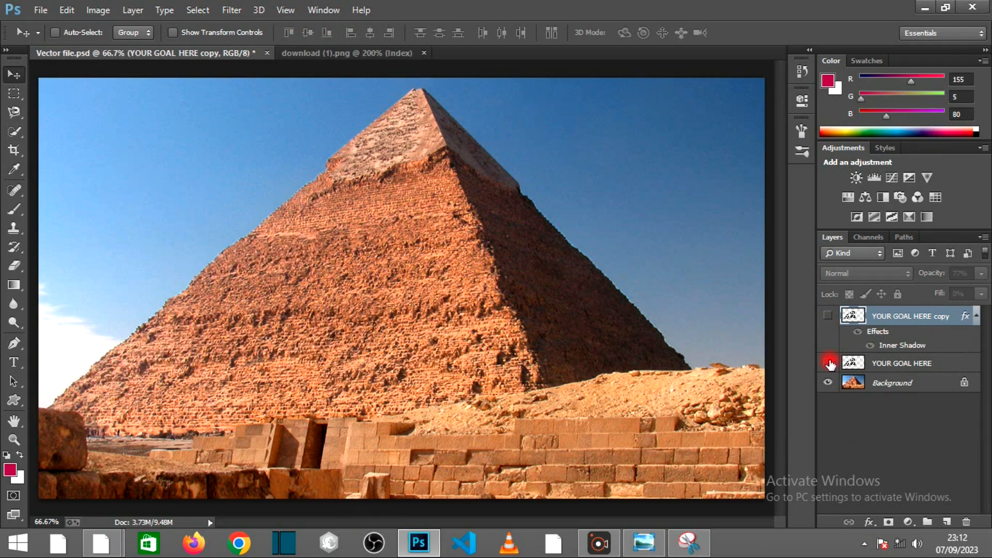
Select the black adidas logo in download (1).png using Color Range set to Shadows
click(312, 55)
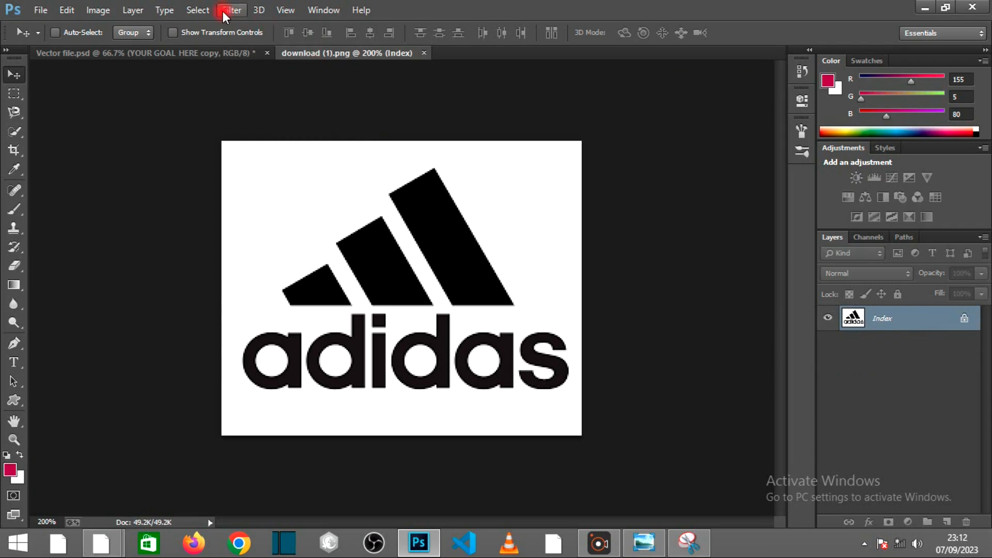
click(198, 10)
click(253, 149)
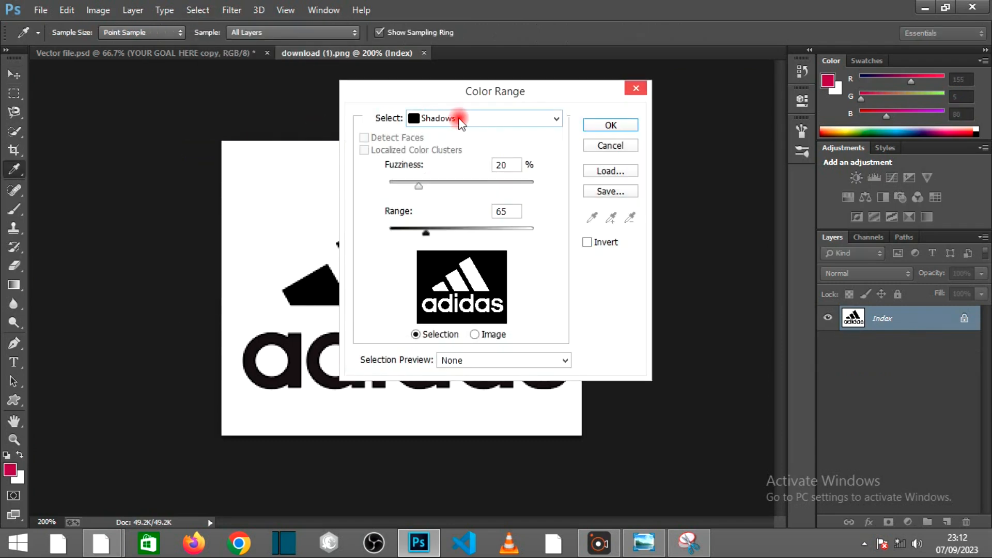
click(611, 125)
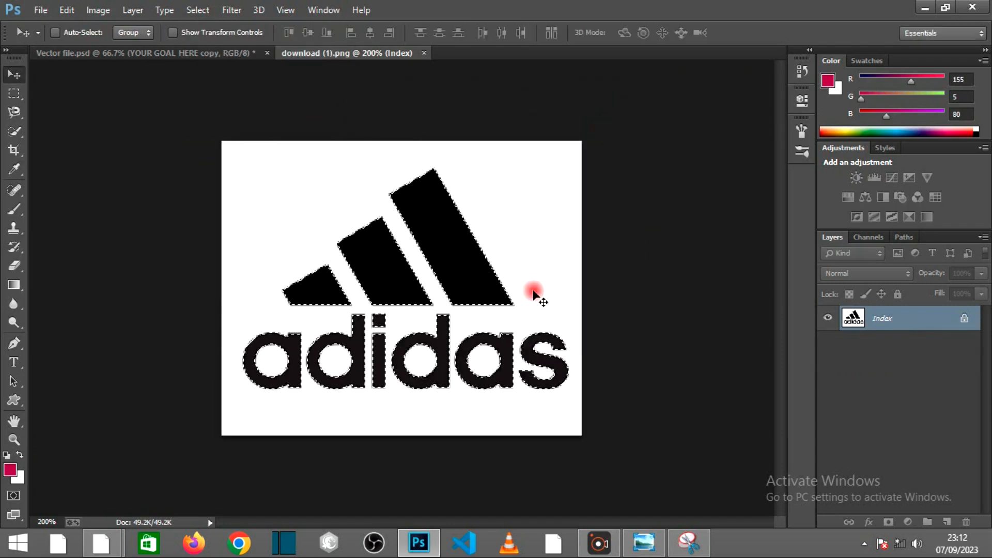
Bring the selected logo into Vector file.psd over the pyramid and scale it to about 199% width and 329% height
drag(447, 327, 333, 270)
drag(325, 218, 332, 180)
drag(377, 255, 430, 254)
drag(323, 325, 326, 376)
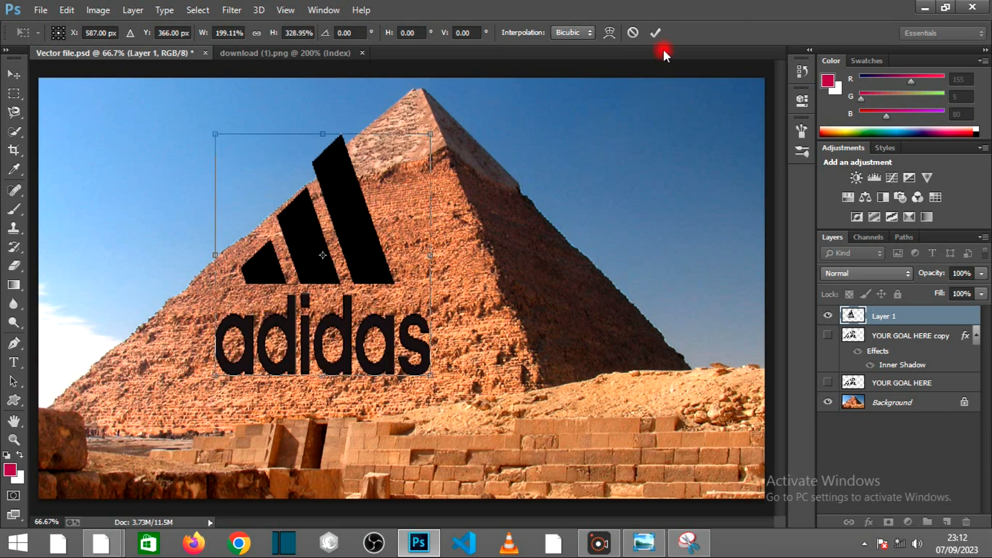
Distort the adidas logo's corners and edges to follow the perspective of the pyramid's sunlit face
drag(215, 134, 285, 157)
drag(216, 374, 175, 381)
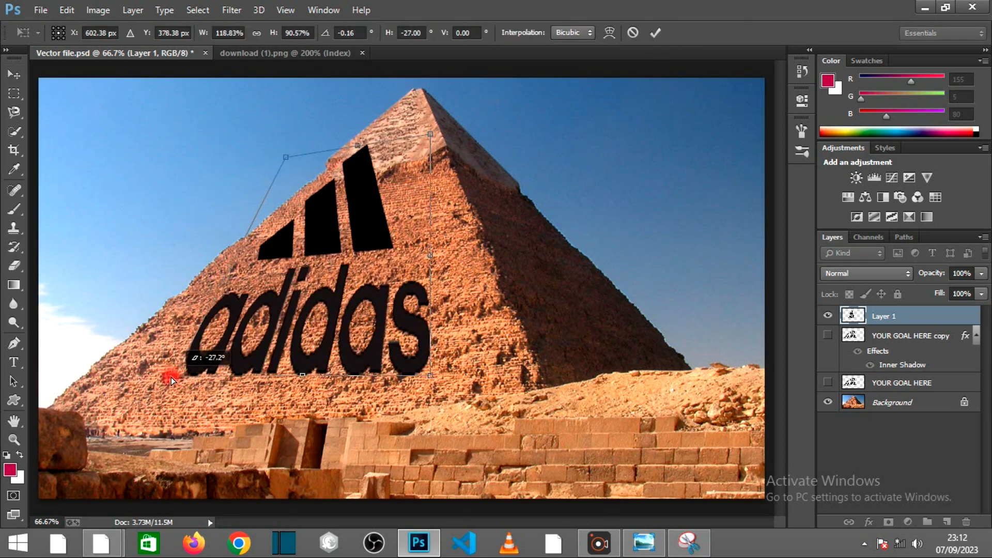
drag(430, 255, 449, 250)
drag(449, 135, 460, 143)
drag(454, 371, 466, 378)
drag(155, 377, 109, 395)
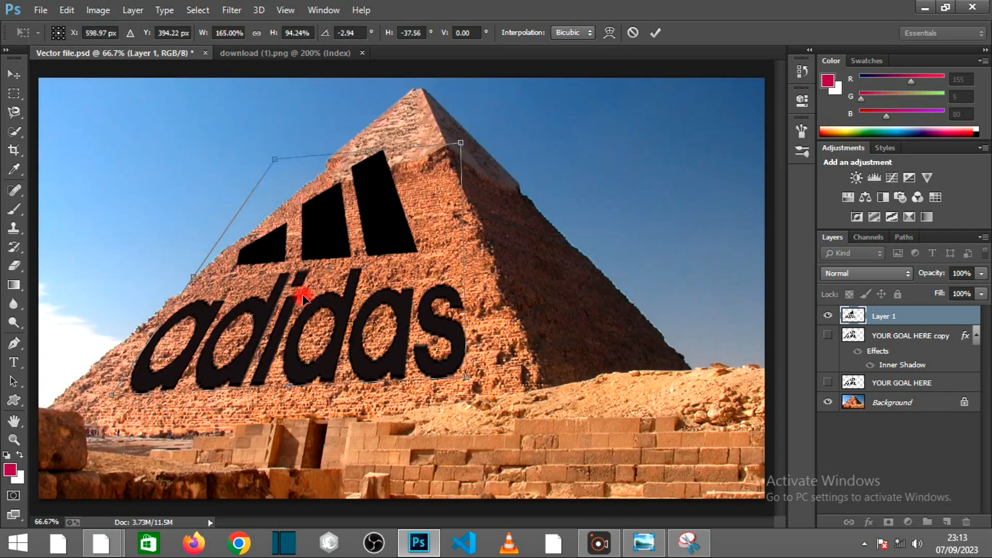
drag(370, 151, 366, 138)
click(655, 32)
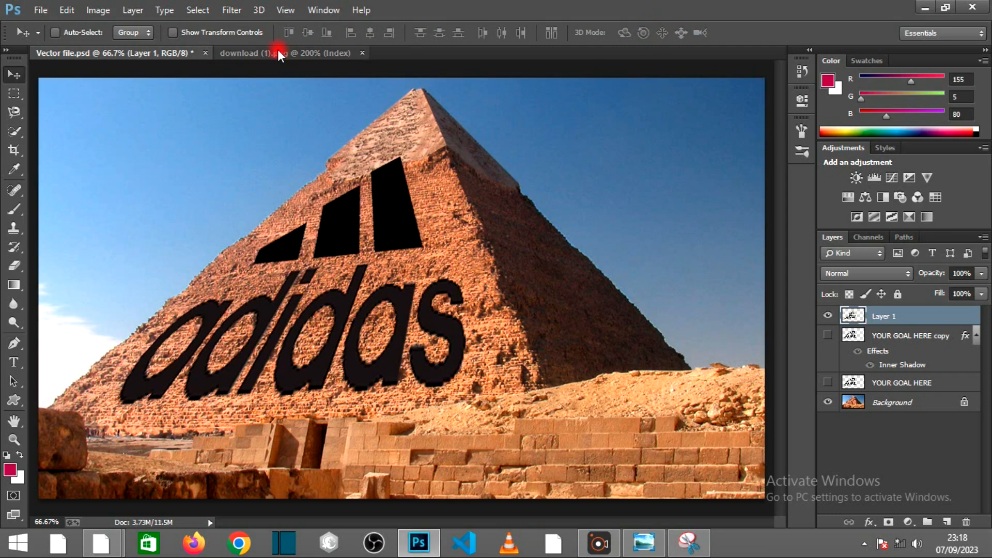
Run the Displace filter on the adidas logo layer with a horizontal scale of 7
click(231, 10)
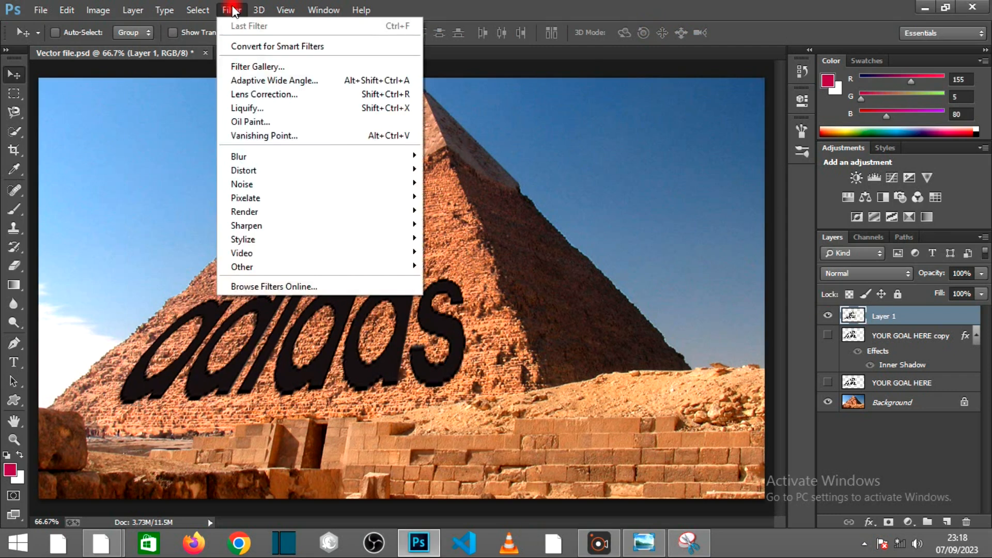
mouse_move(267, 169)
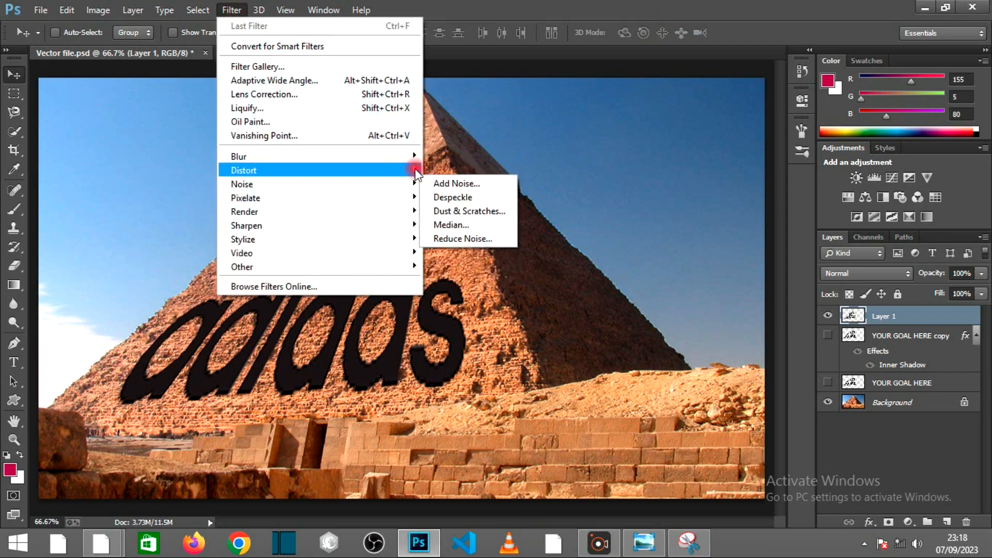
click(443, 169)
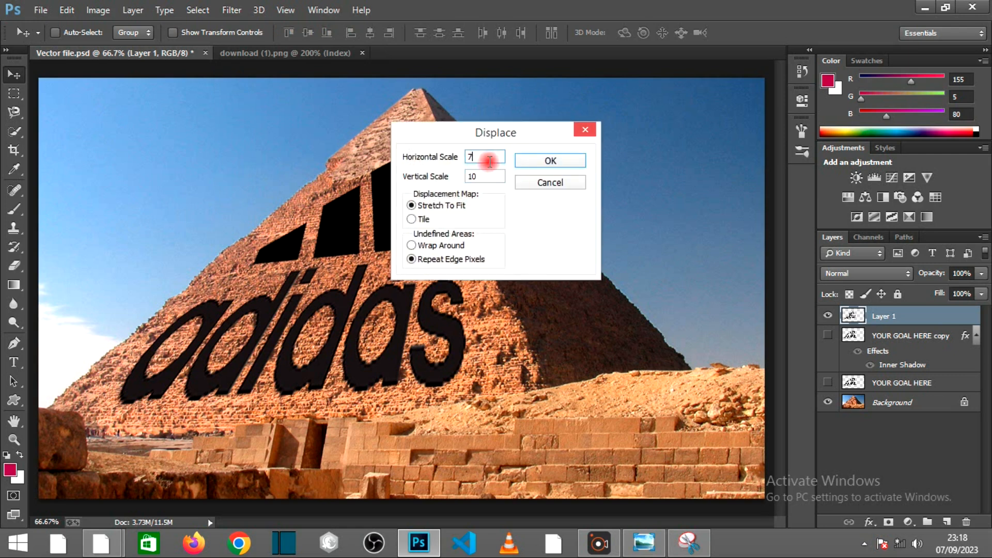
click(549, 161)
Load the Displacement PSD file from the Desktop as the logo's displacement map
click(58, 131)
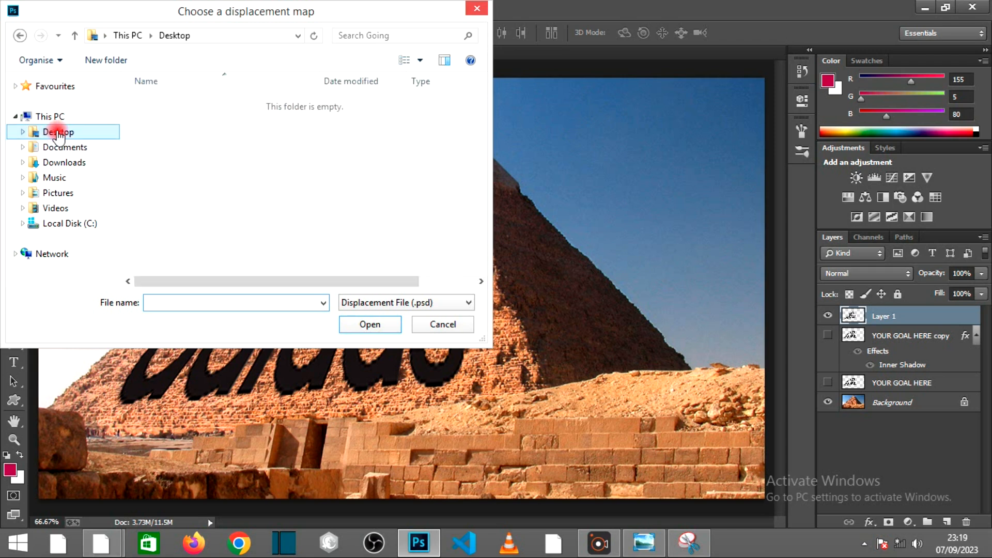
scroll(362, 207, down, 3)
click(429, 268)
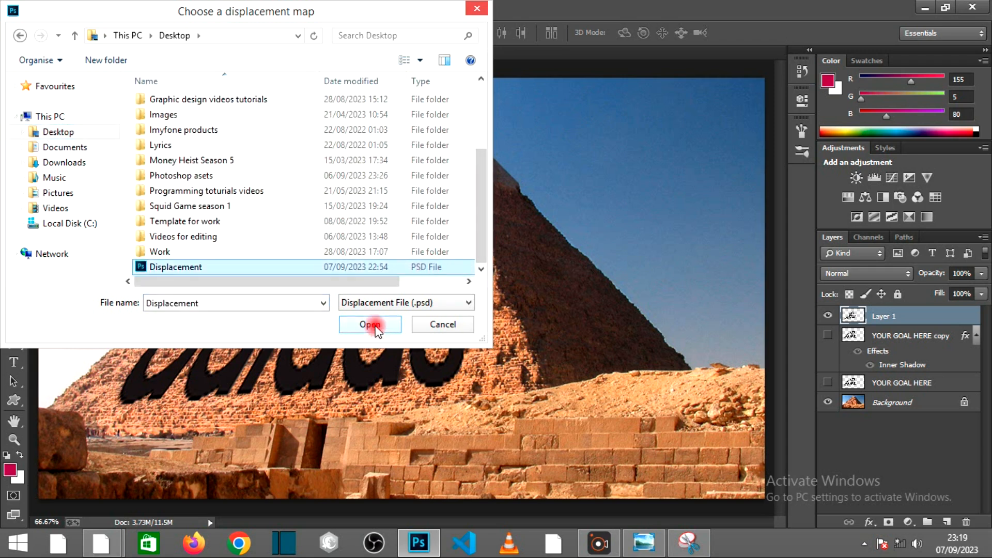
click(370, 323)
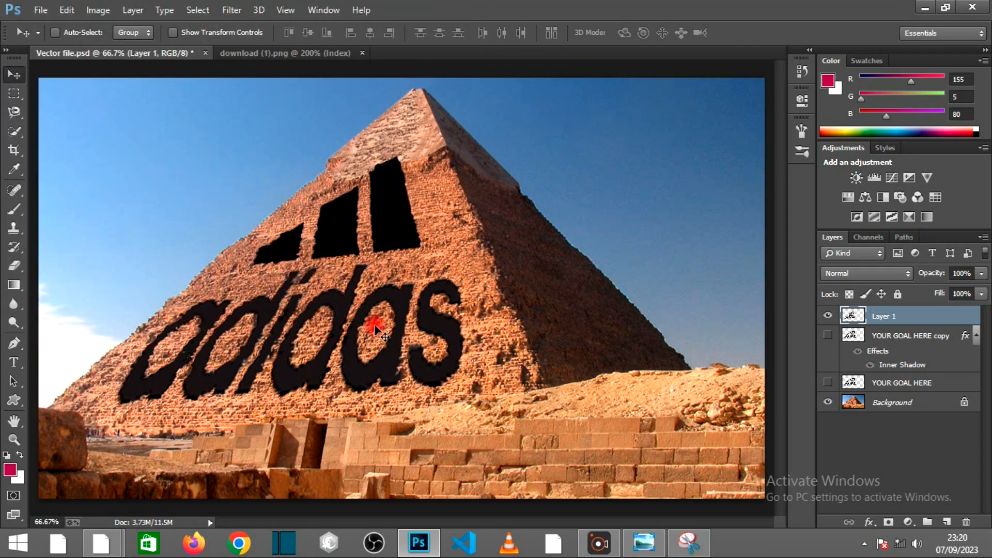
Lower the opacity of the adidas logo's Layer 1 to 80%
click(982, 274)
mouse_move(982, 289)
mouse_down()
mouse_move(956, 294)
mouse_move(966, 290)
mouse_up()
click(917, 319)
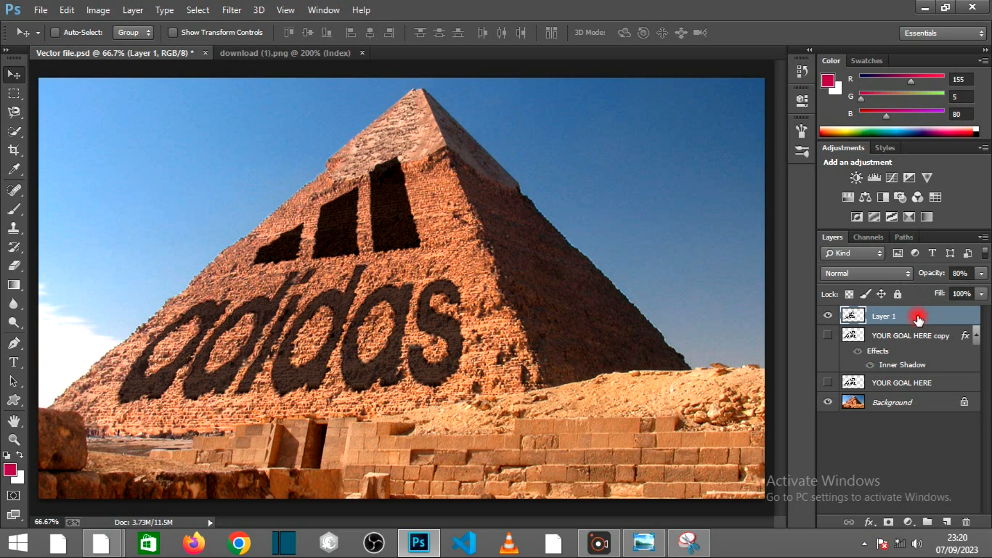
Duplicate Layer 1 and set the copy's fill to 0%
key(ctrl+j)
click(981, 294)
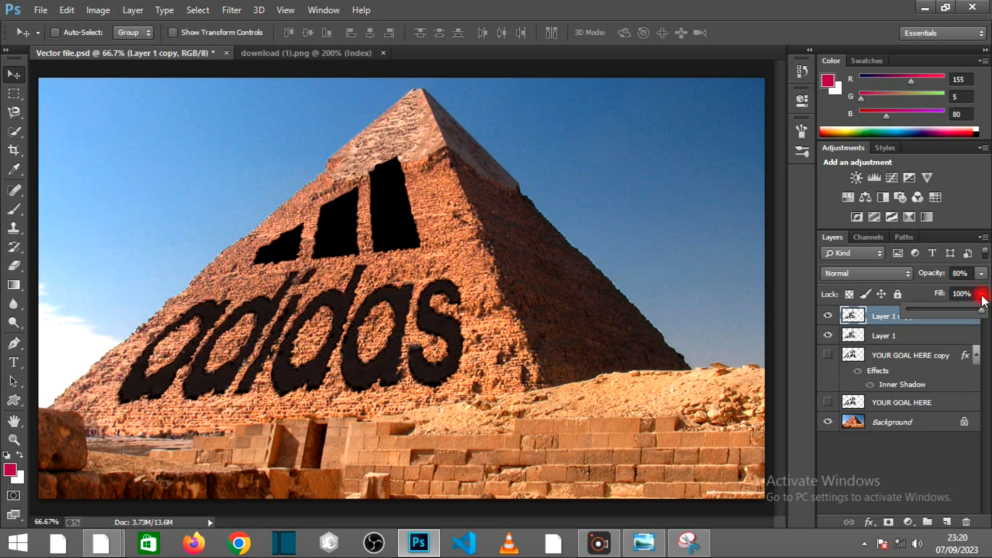
drag(952, 309, 901, 308)
Transfer a copy of the Inner Shadow effect from the YOUR GOAL HERE copy layer to Layer 1 copy
click(882, 320)
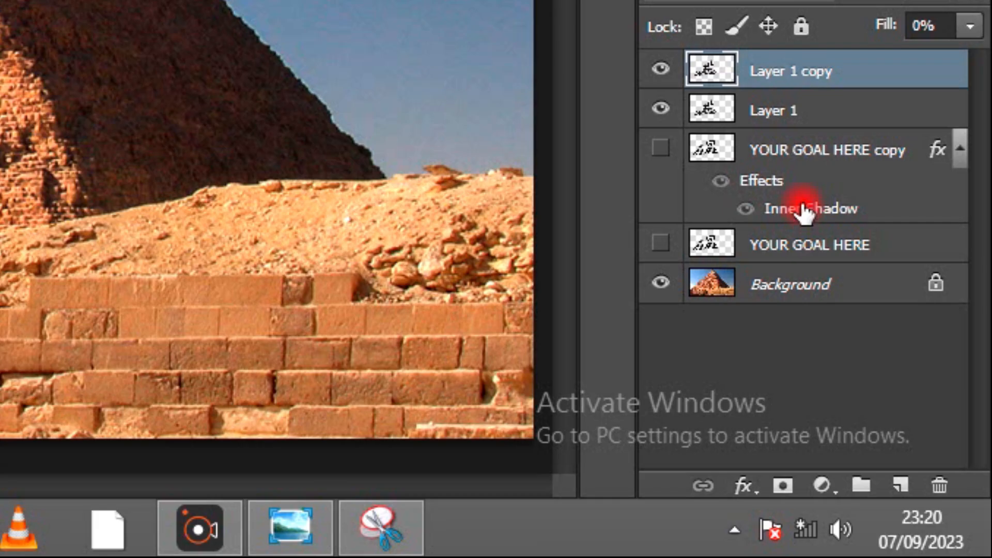
drag(898, 371, 893, 319)
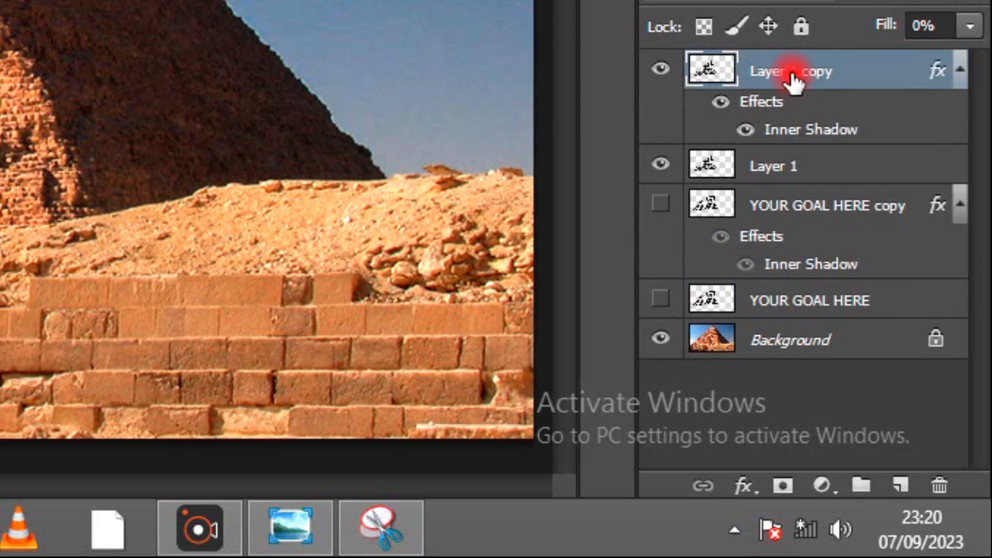
Starting from the outline of Layer 1 copy, add a new layer masked to the openings inside the adidas letters
ctrl+click(716, 75)
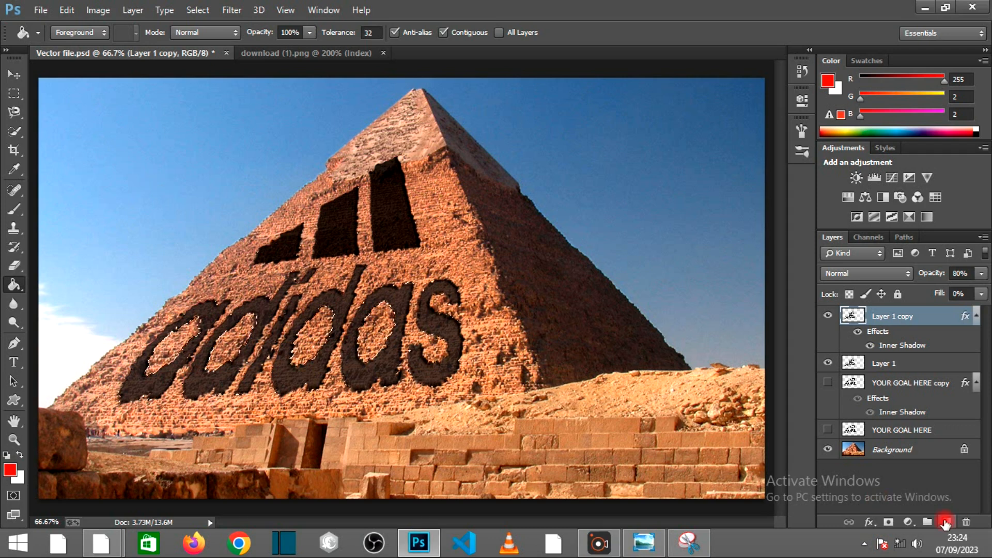
click(945, 521)
click(889, 521)
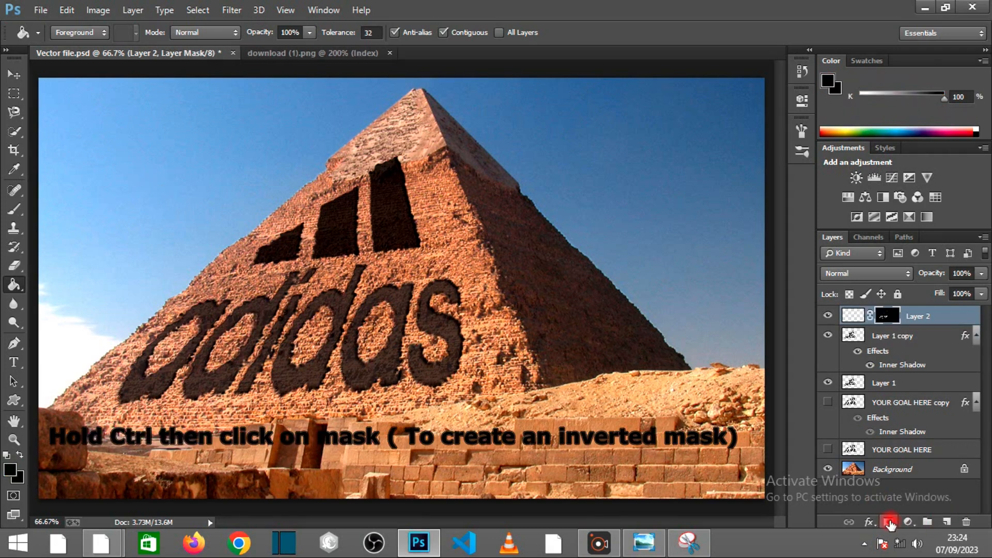
Target Layer 2's image rather than its mask and set the foreground color to hex deac89
click(852, 315)
click(402, 393)
click(10, 469)
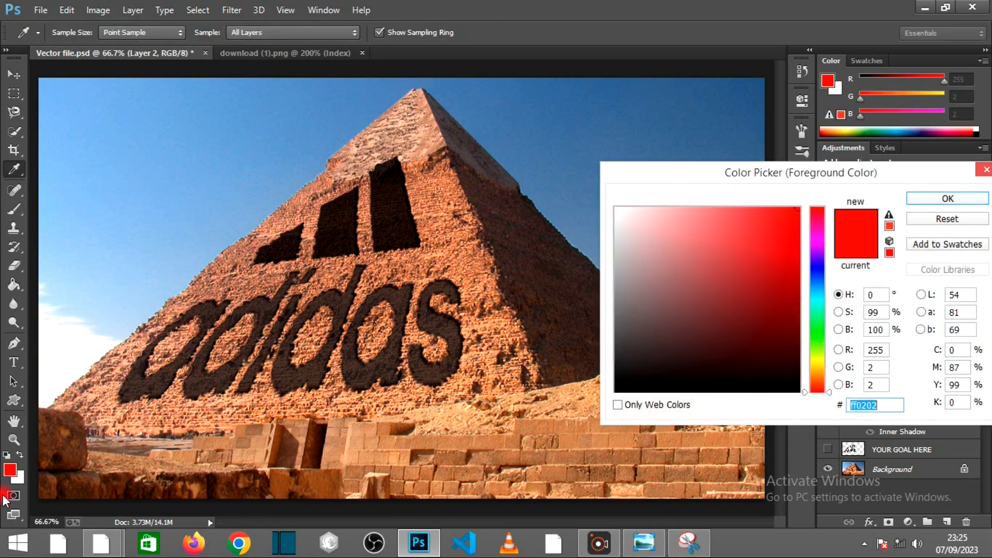
text(dead)
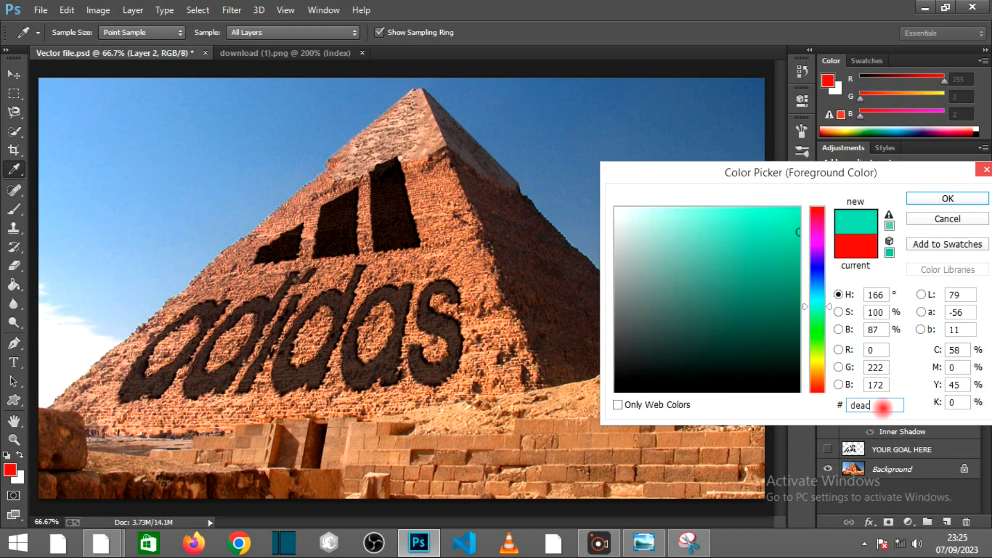
key(BackSpace)
text(c89)
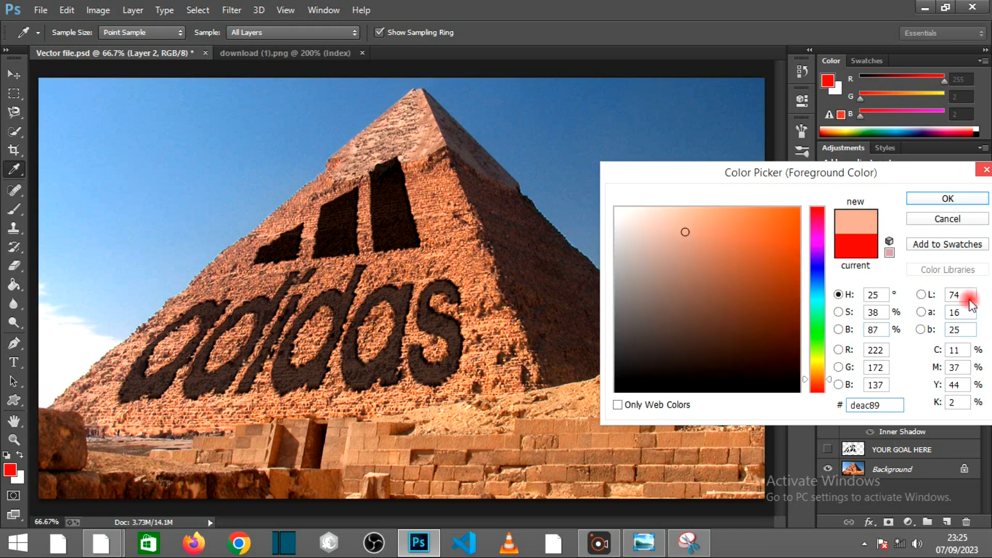
click(947, 198)
Fill Layer 2 with the foreground color and set its blend mode to Overlay
key(g)
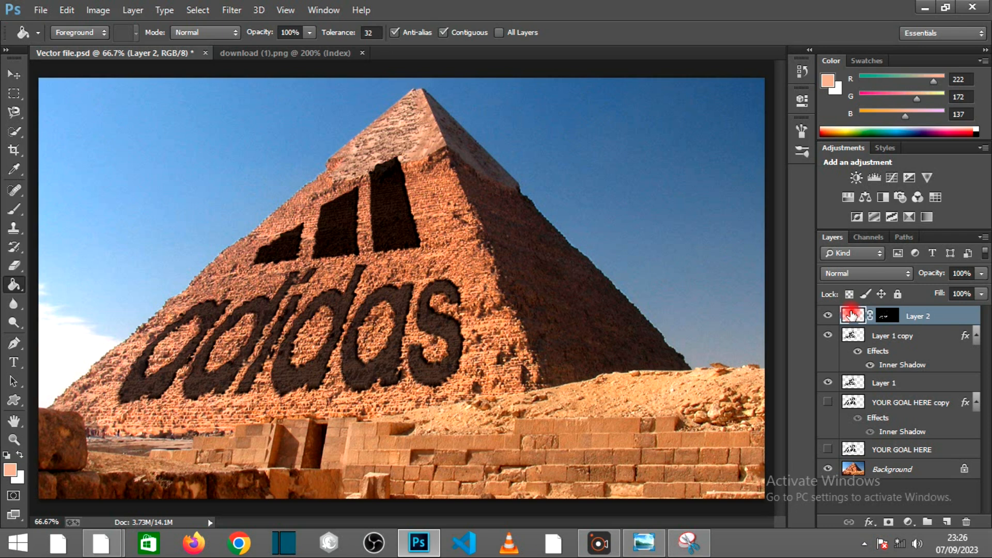
key(alt+BackSpace)
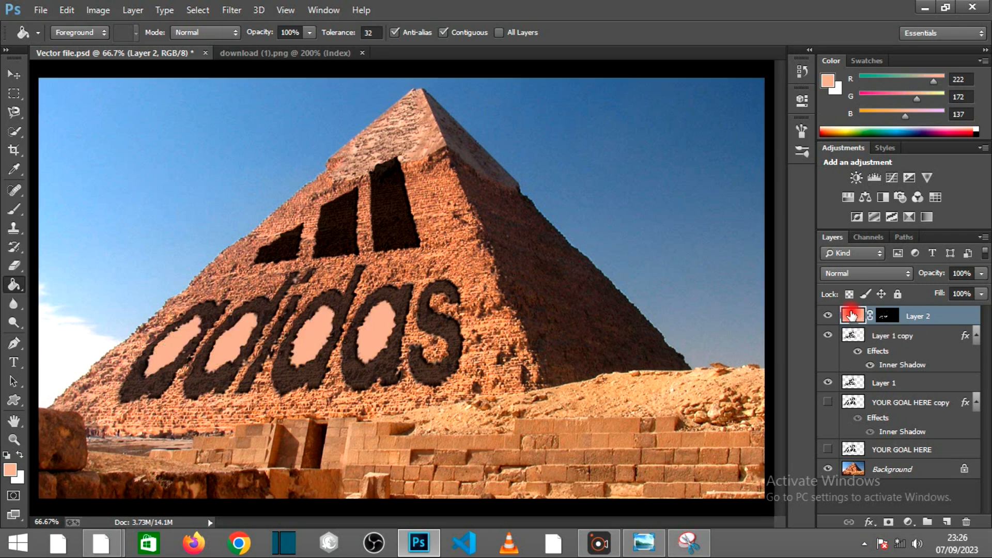
click(875, 274)
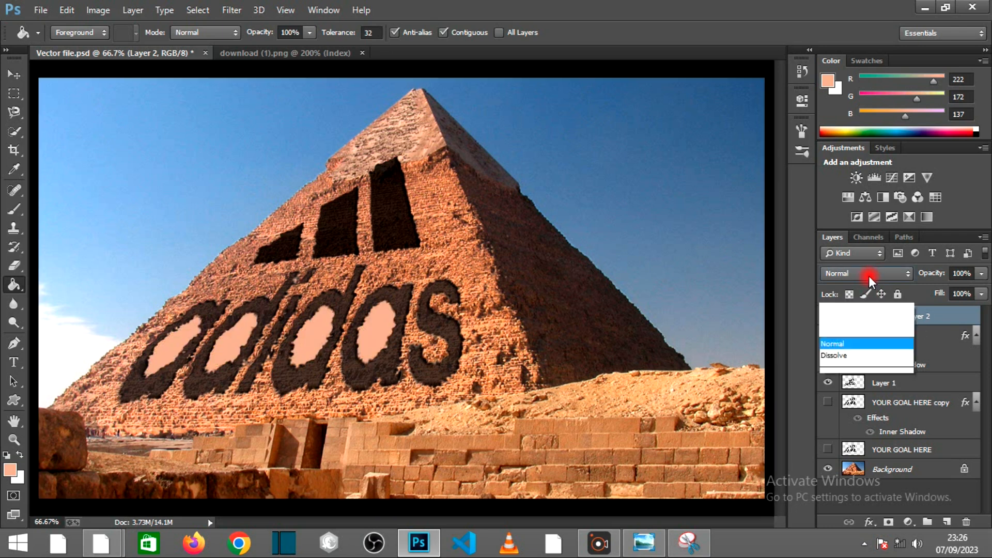
click(848, 181)
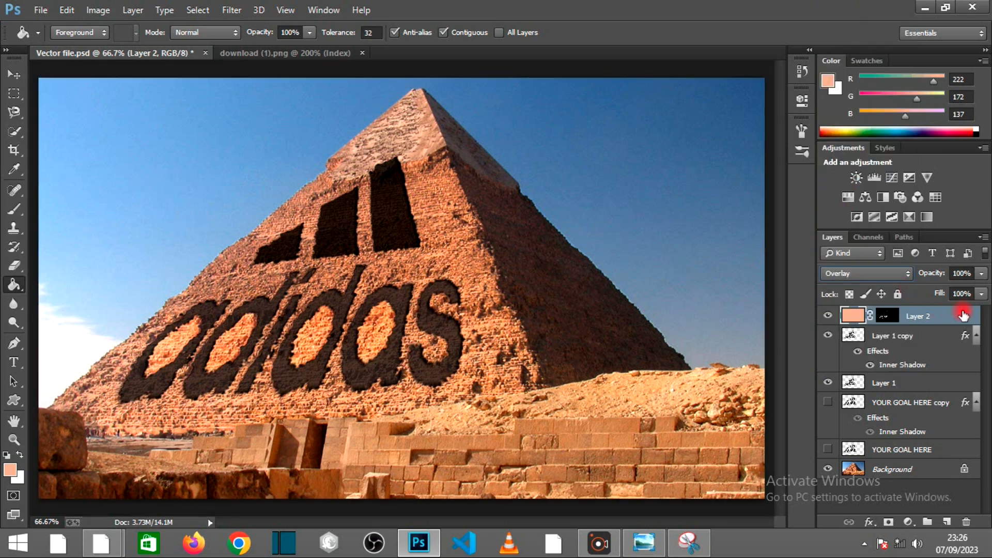
Reduce the opacity of Layer 2 to 53%
click(981, 274)
drag(976, 289, 937, 288)
mouse_move(932, 289)
mouse_down()
mouse_move(905, 290)
mouse_move(953, 287)
mouse_up()
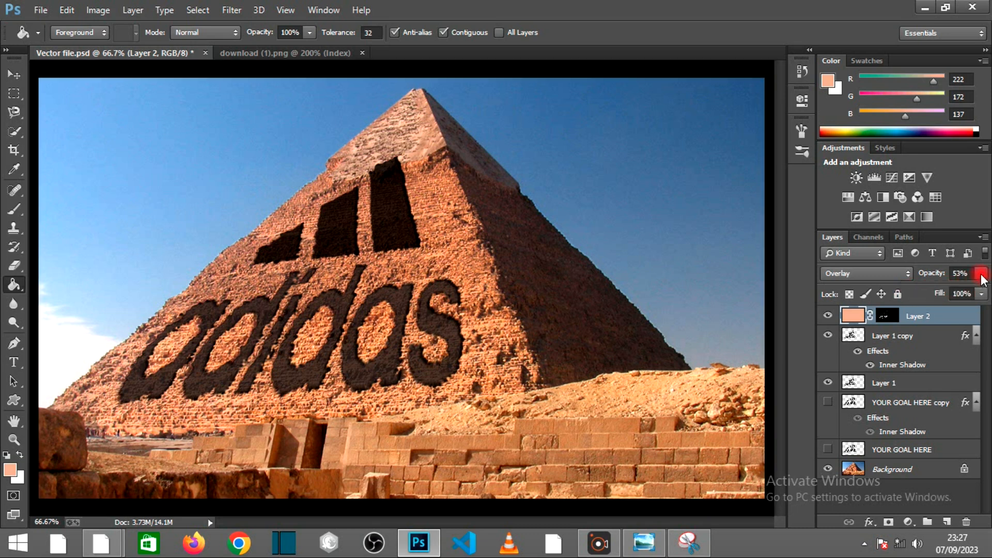